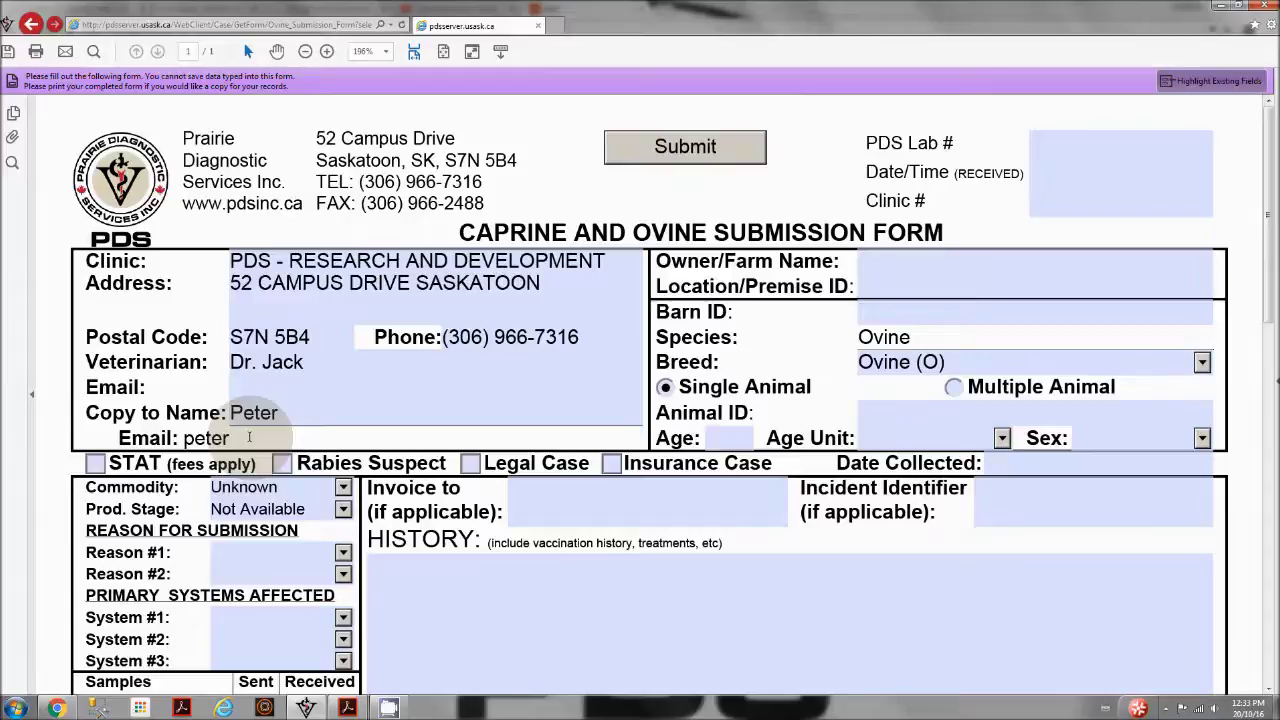
Finish the copy-to contact's e-mail address and leave the field.
type("mail.ca")
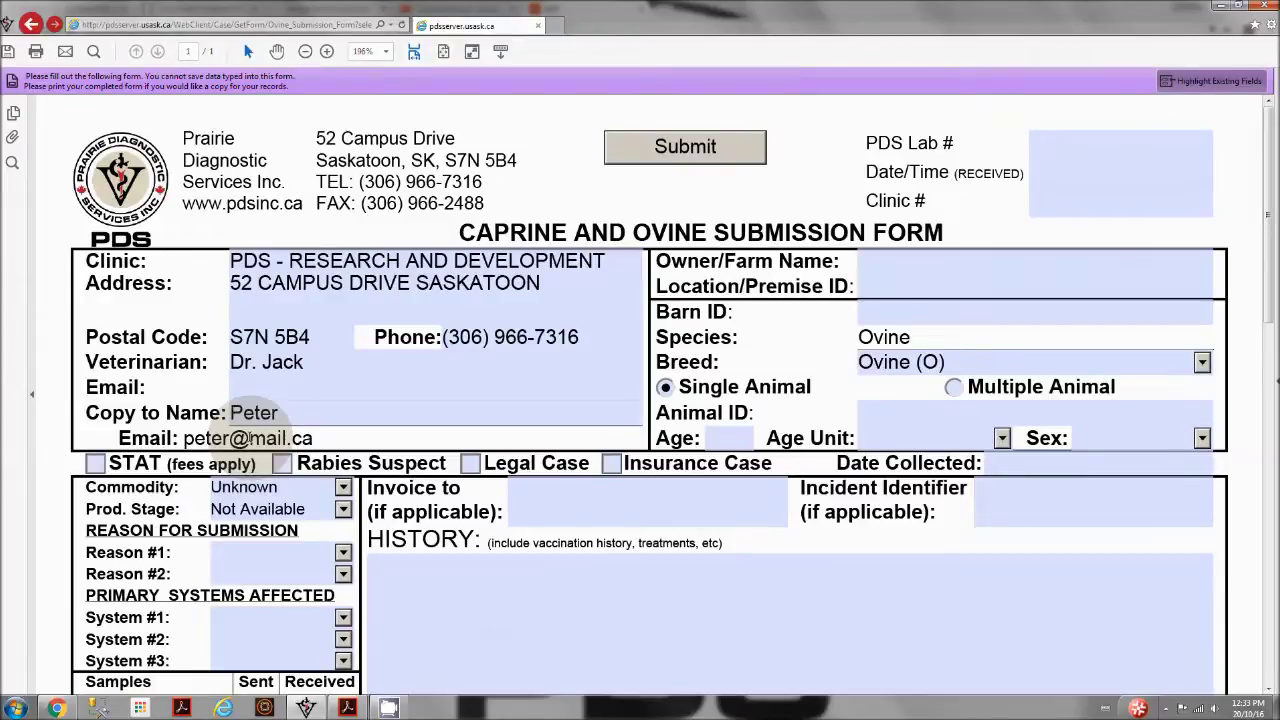
left_click(330, 413)
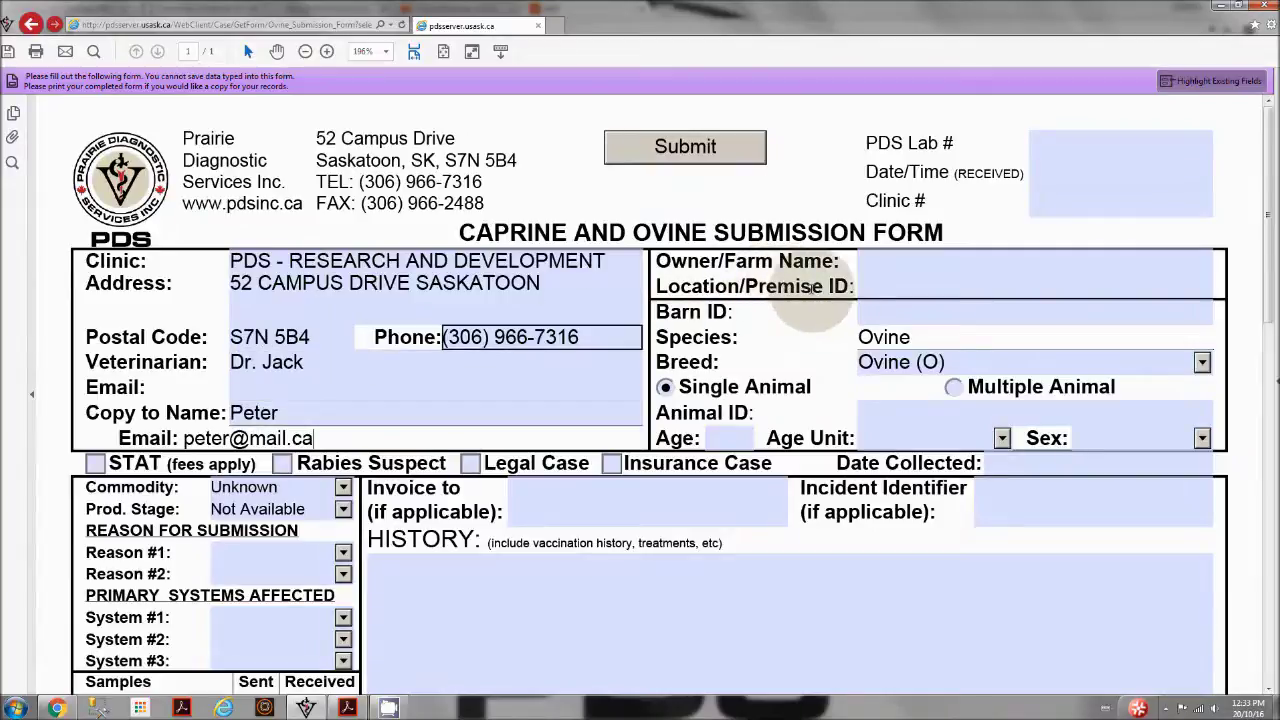
Enter the owner's name as Owner/Farm Name and Saskatoon as Location/Premise ID.
left_click(892, 261)
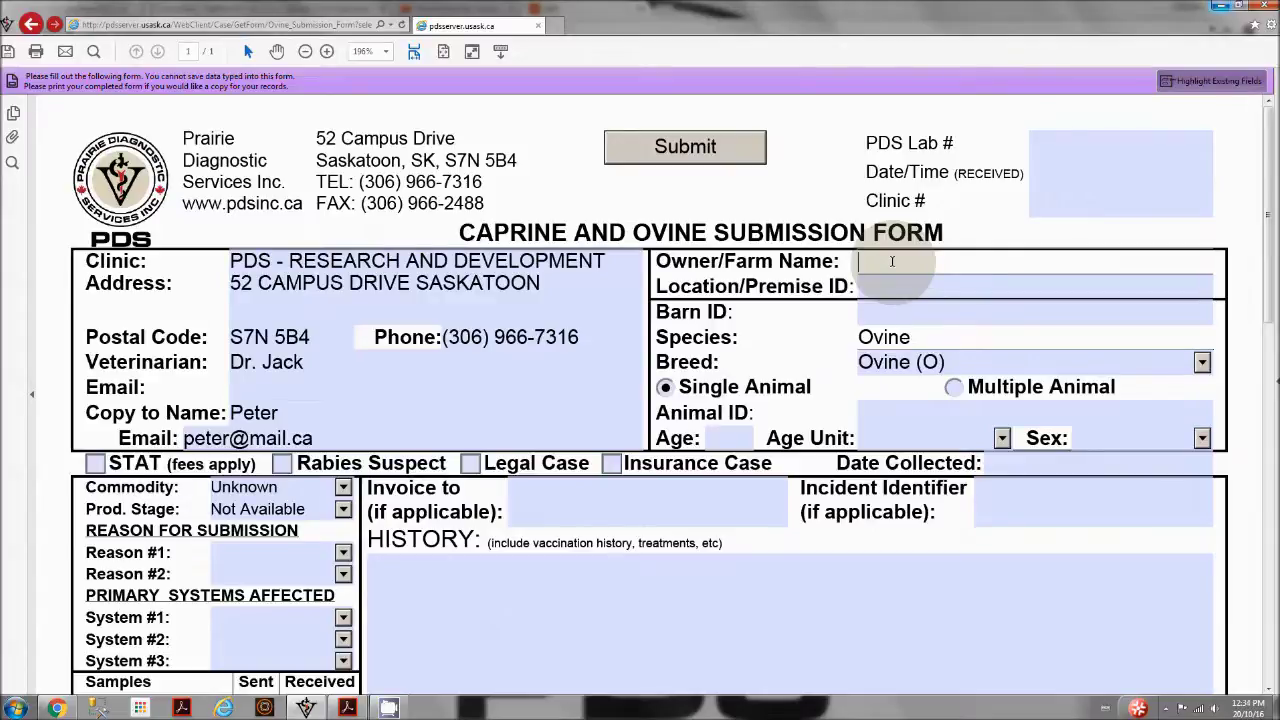
type("Hashim")
left_click(873, 289)
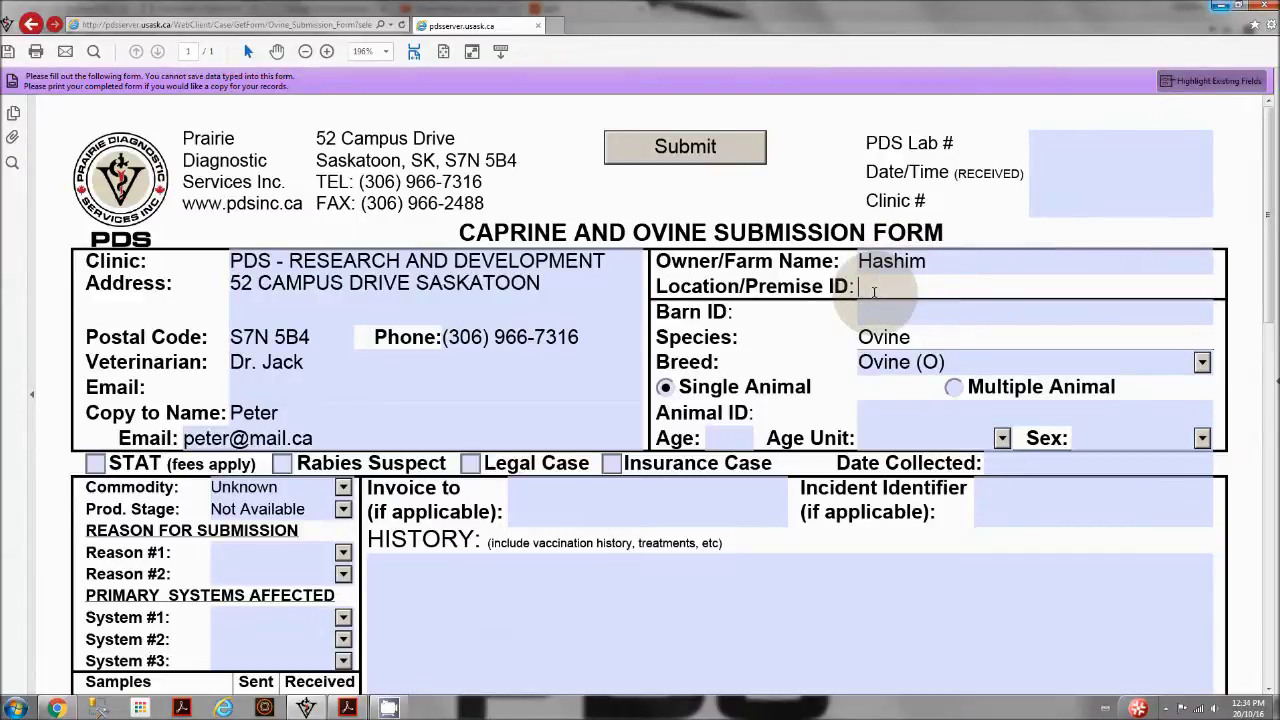
type("Saskatoo")
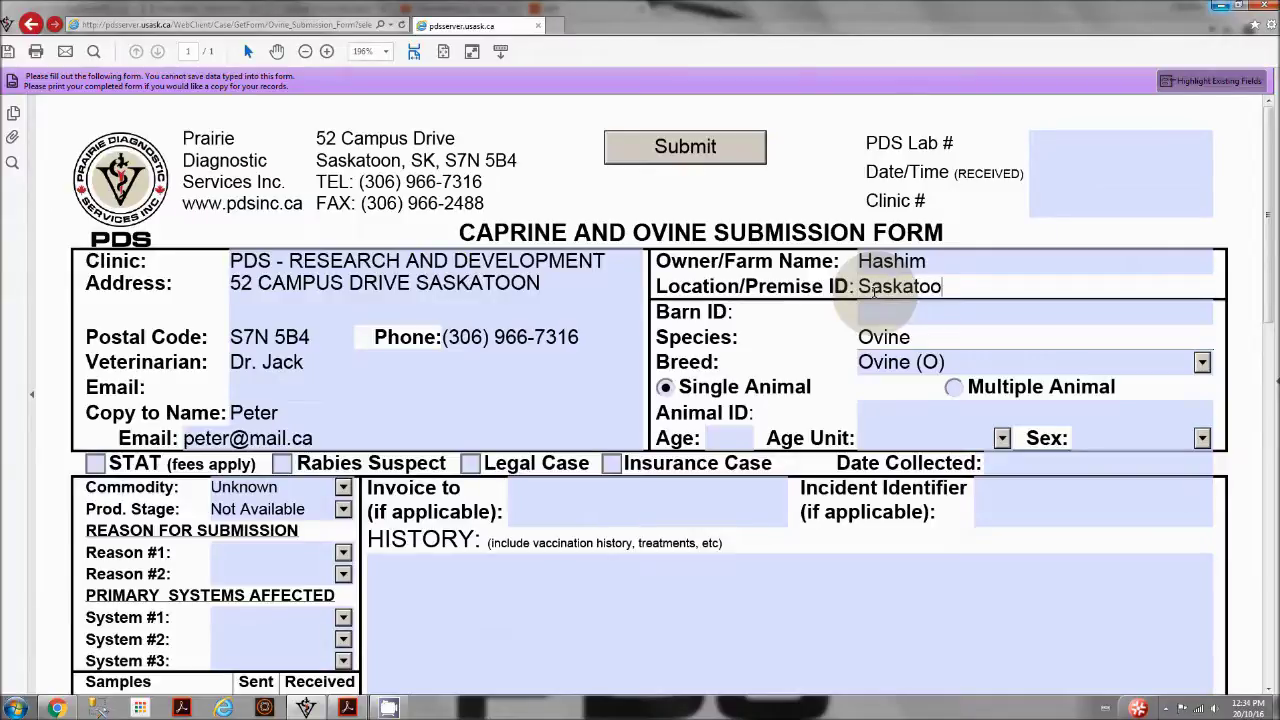
type("n")
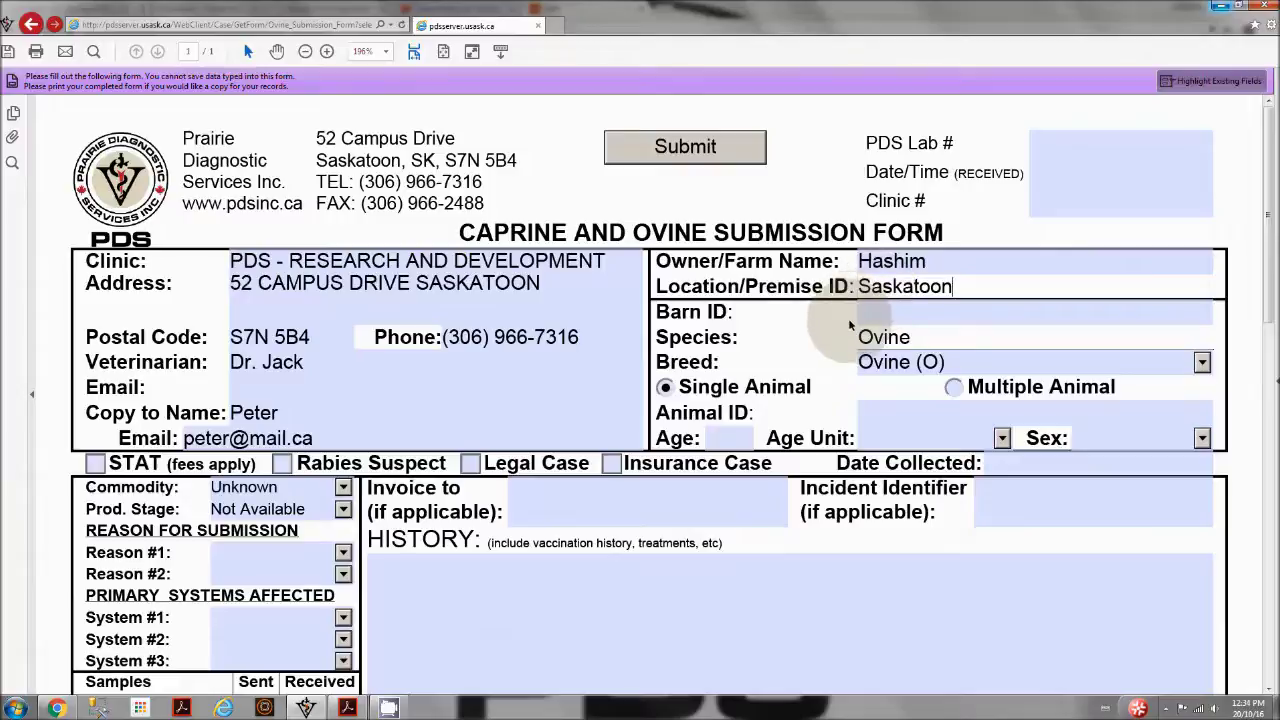
Enter Animal ID Katy and age 4 Year(s).
left_click(897, 409)
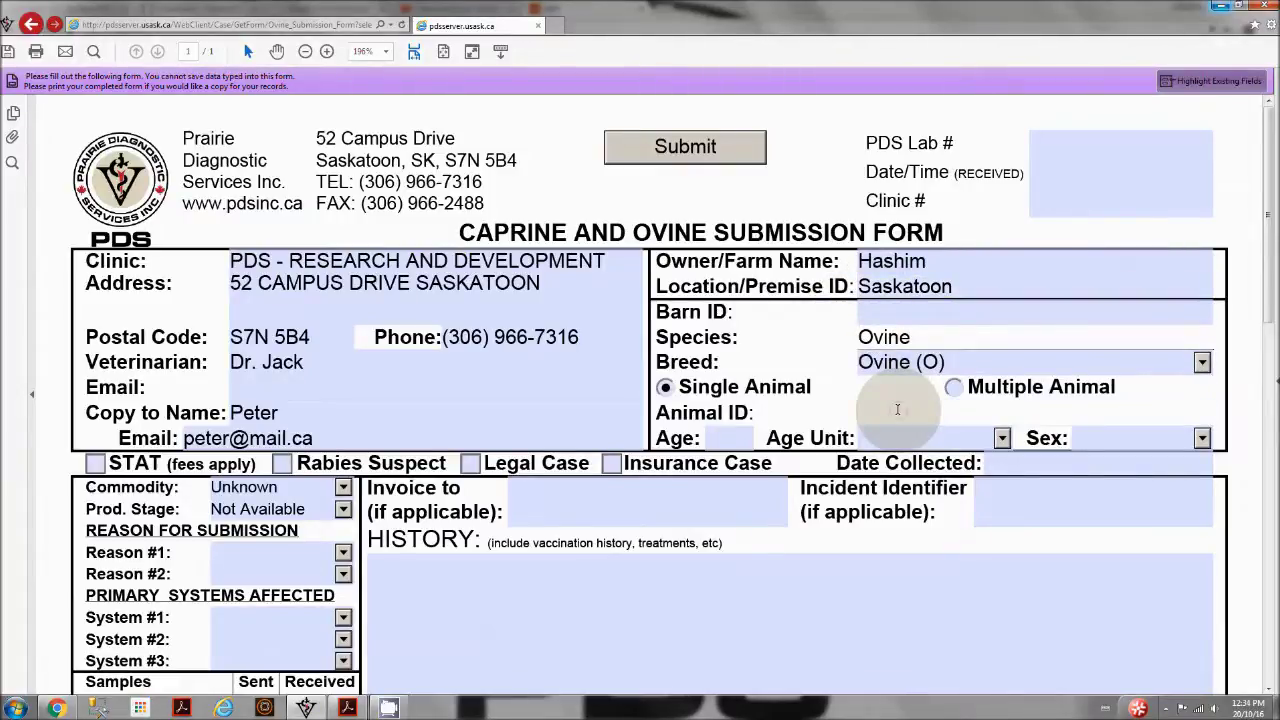
type("Katy")
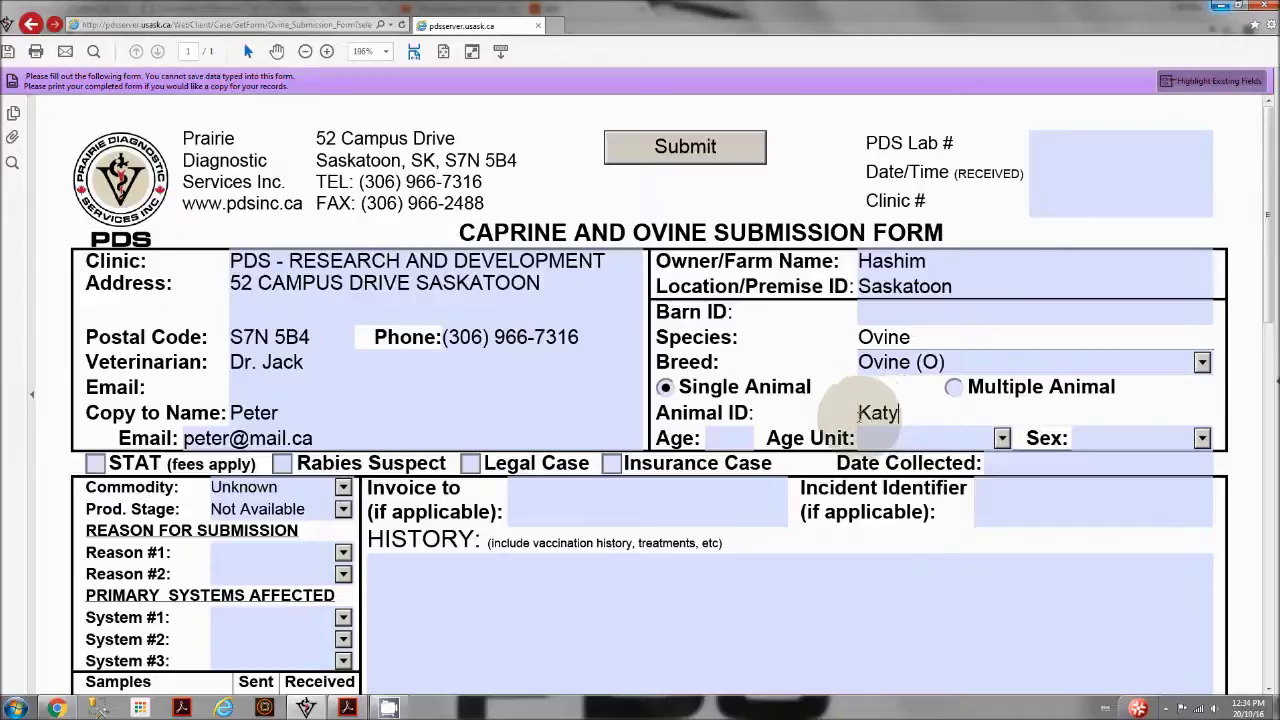
left_click(724, 440)
type("4")
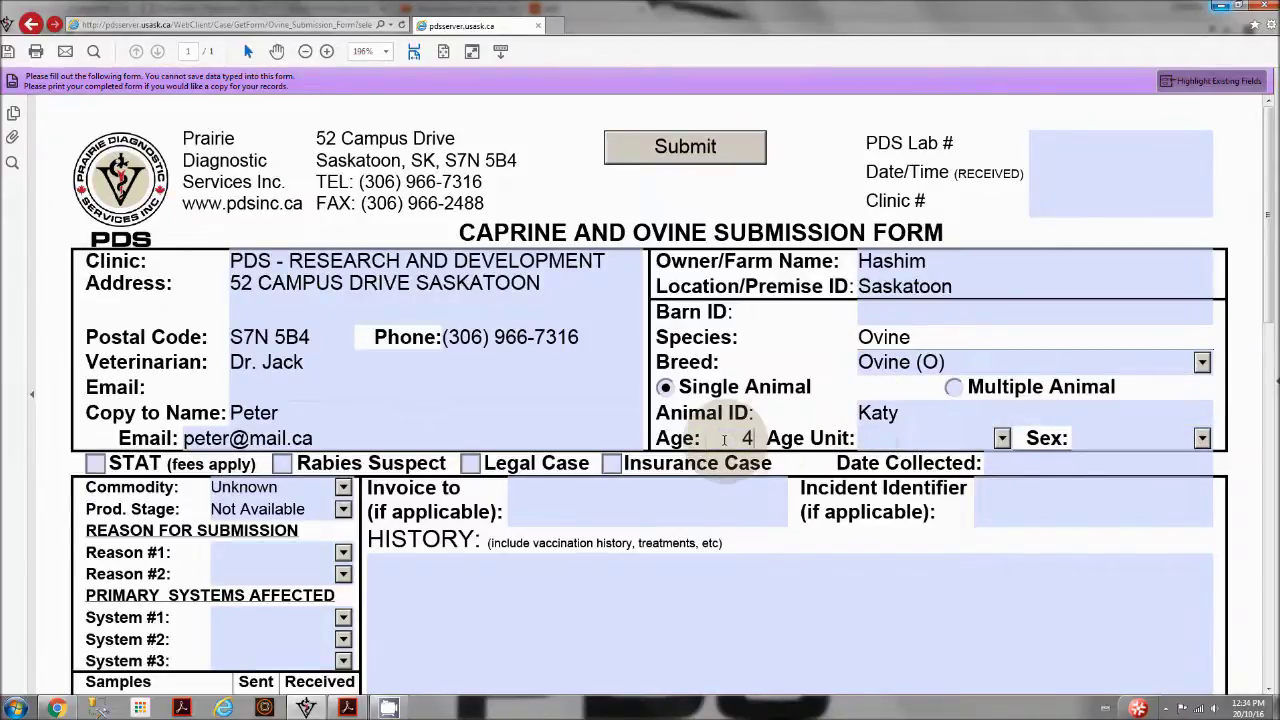
left_click(1003, 438)
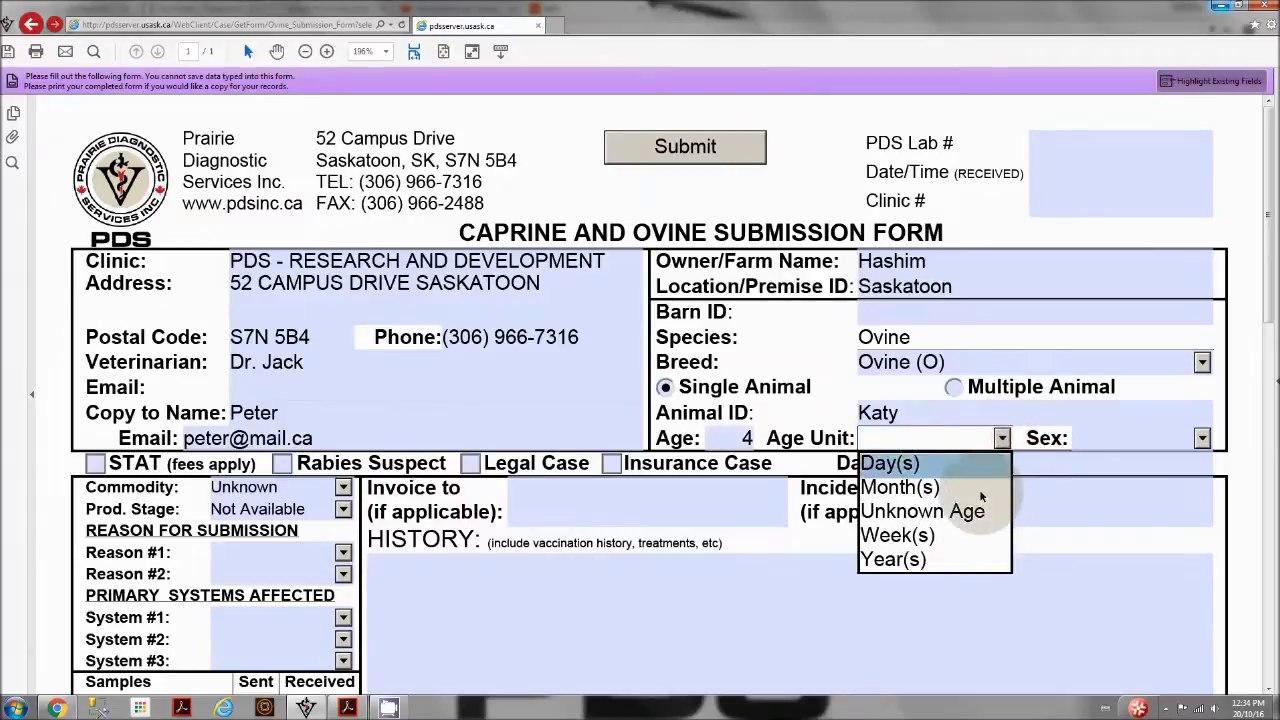
left_click(938, 562)
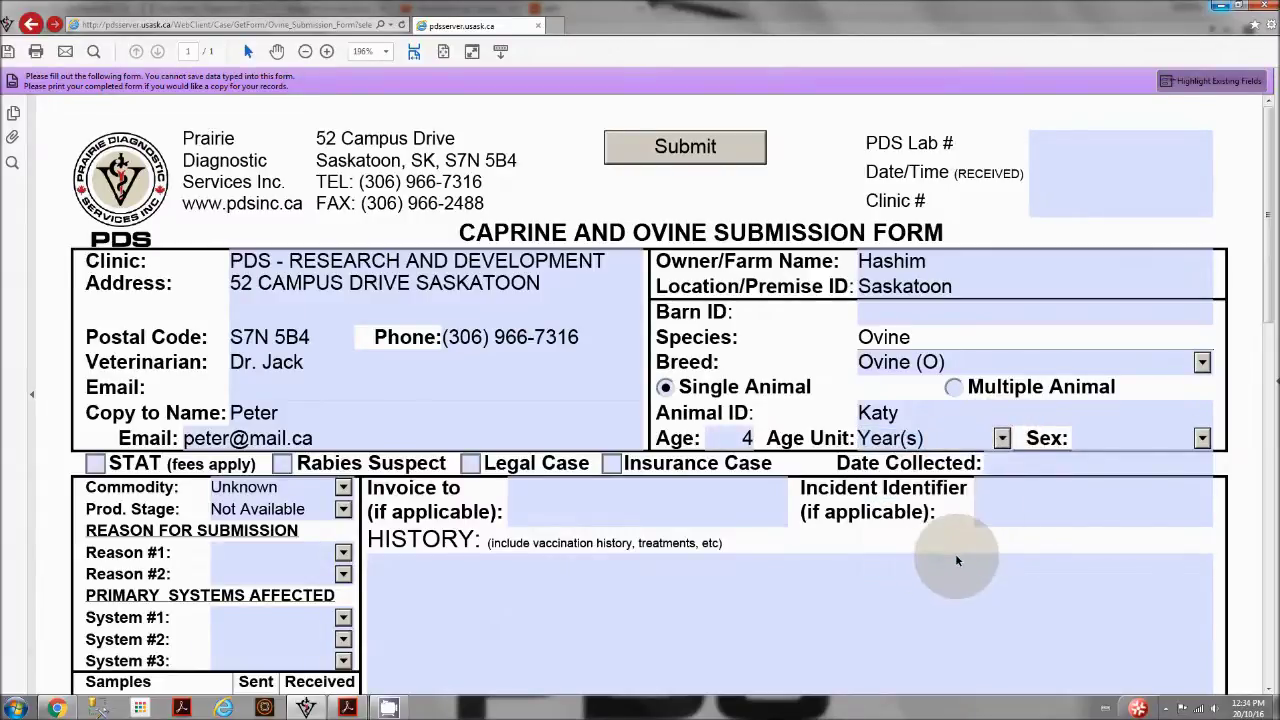
Set the animal's sex to Female.
left_click(1201, 438)
left_click(1197, 459)
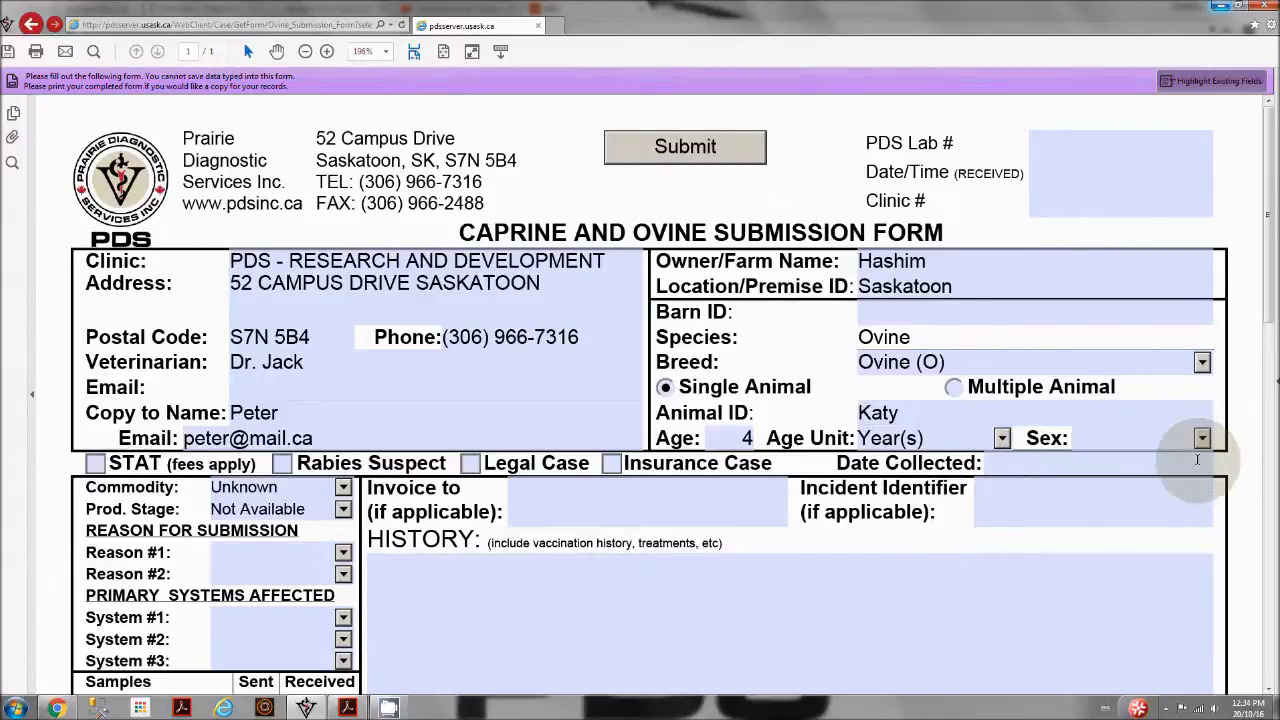
left_click(1202, 438)
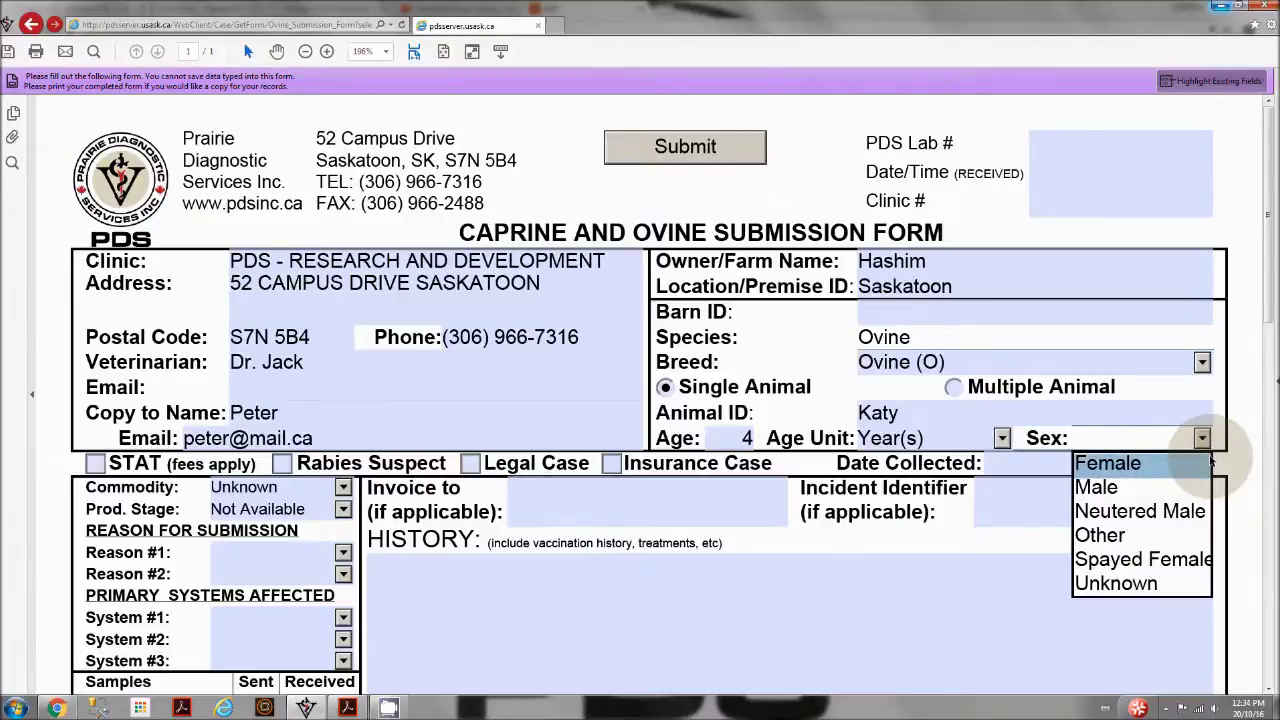
left_click(1210, 460)
left_click(282, 305)
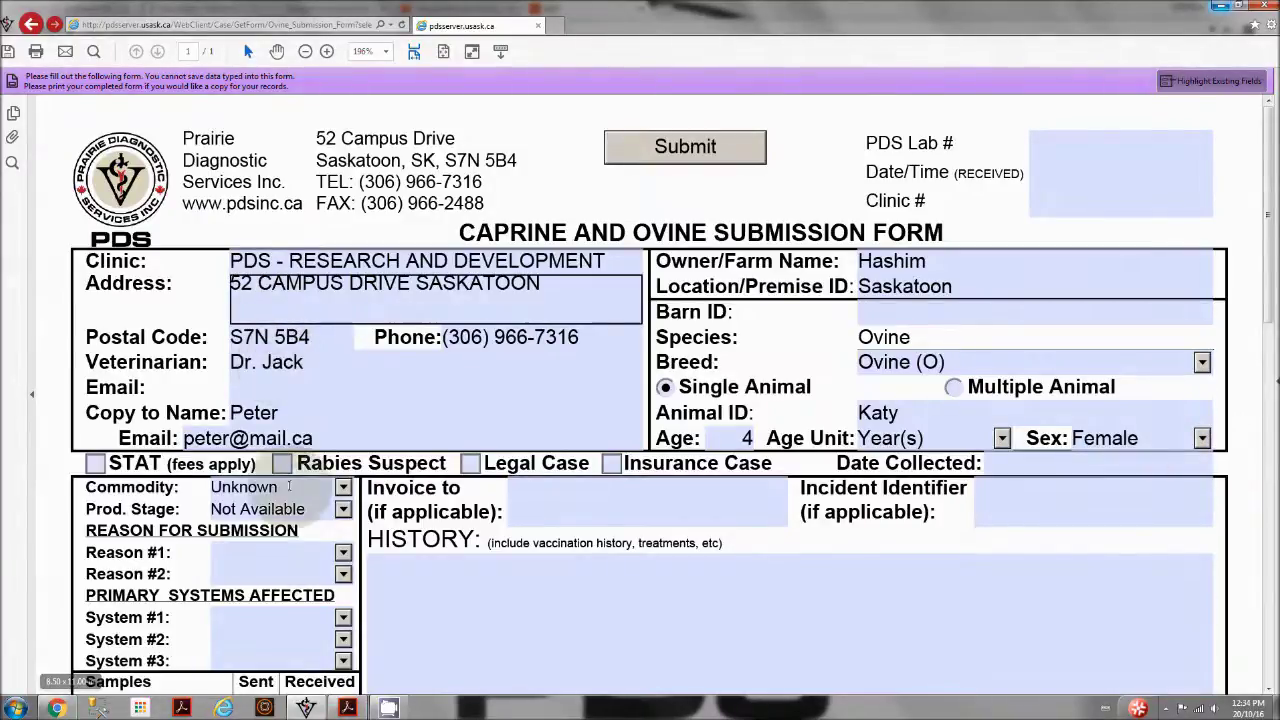
Set Reason #1 for submission to Diagnostic.
scroll(295, 490, "down", 4)
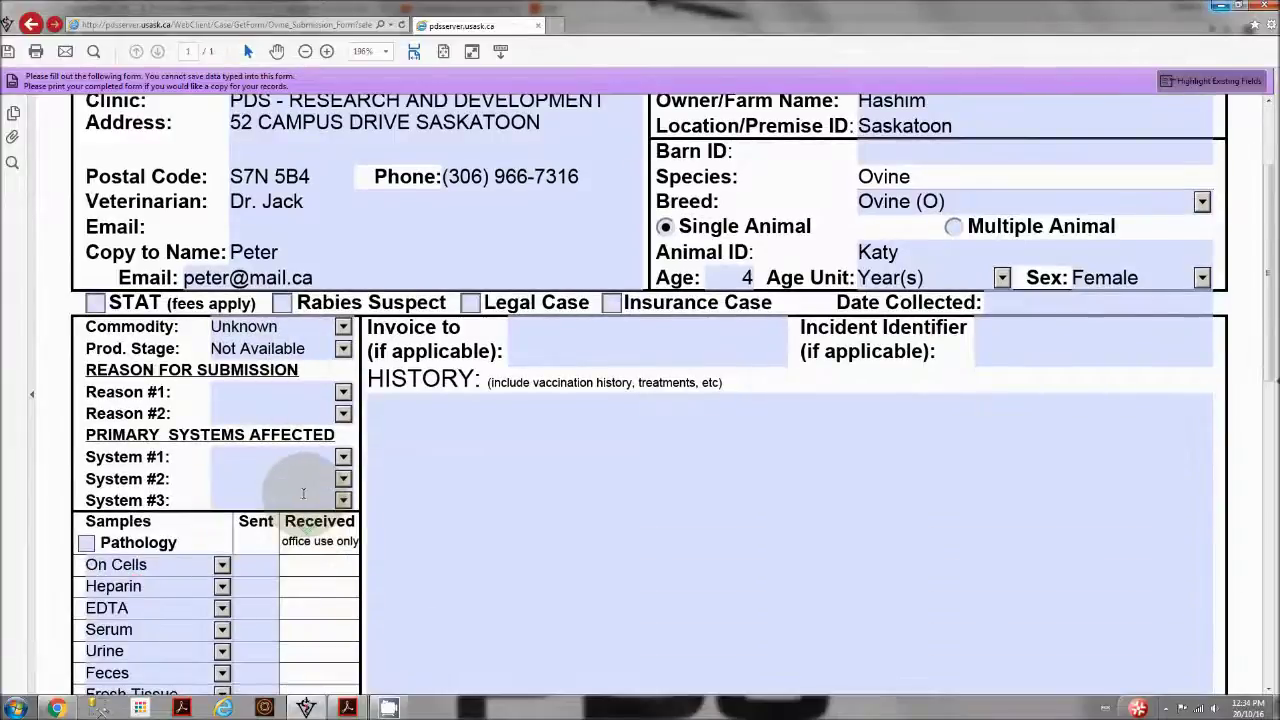
left_click(343, 392)
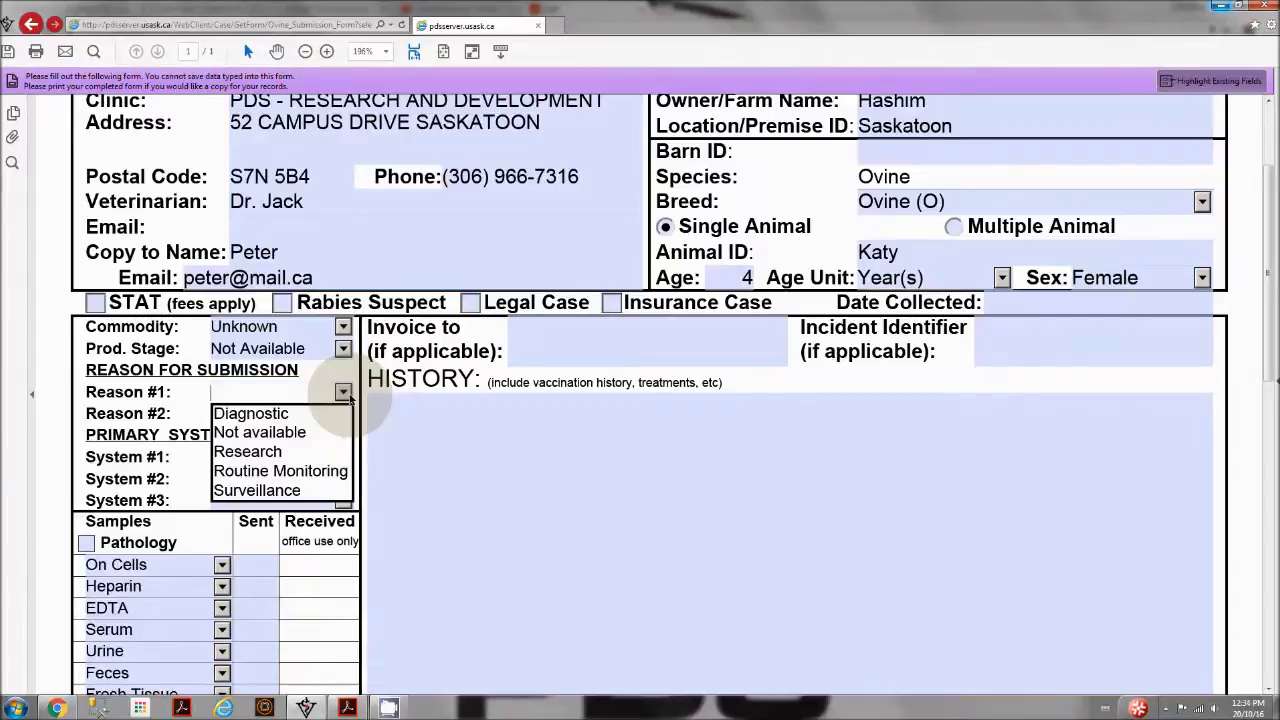
left_click(335, 414)
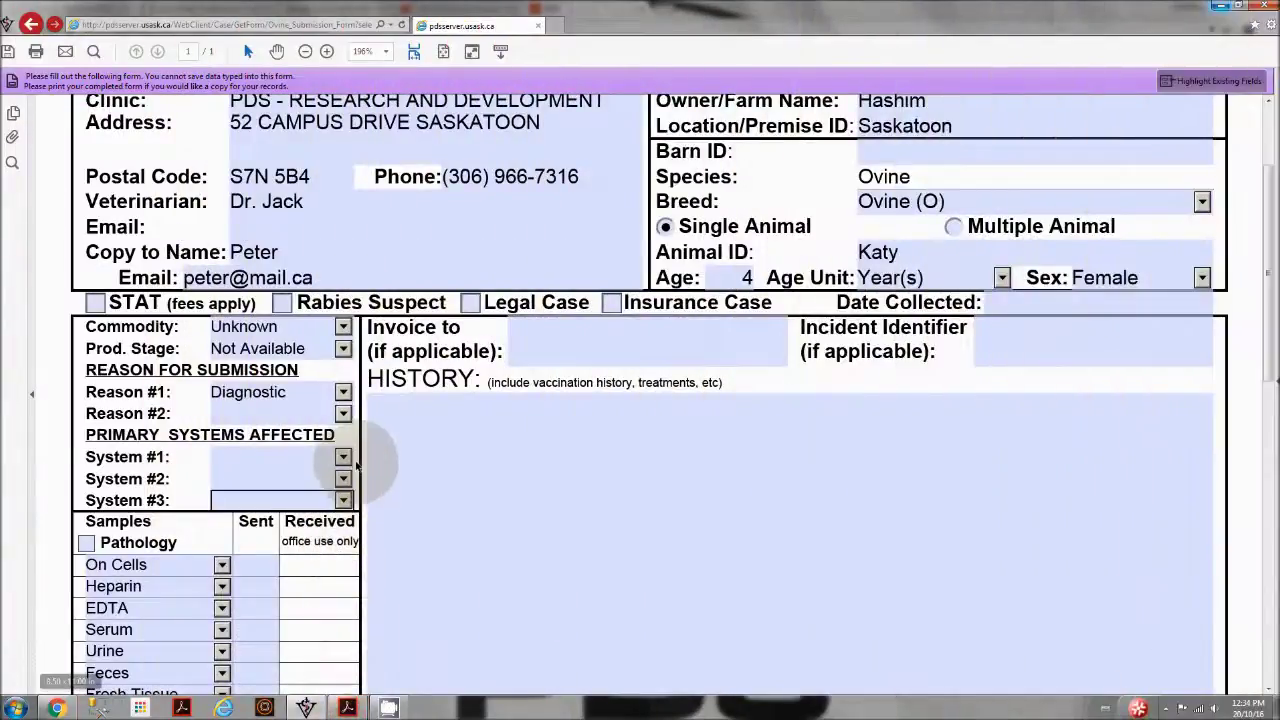
Set System #1 to Respiratory and System #2 to Unthriftiness/Anorexia/Poor Production.
left_click(342, 457)
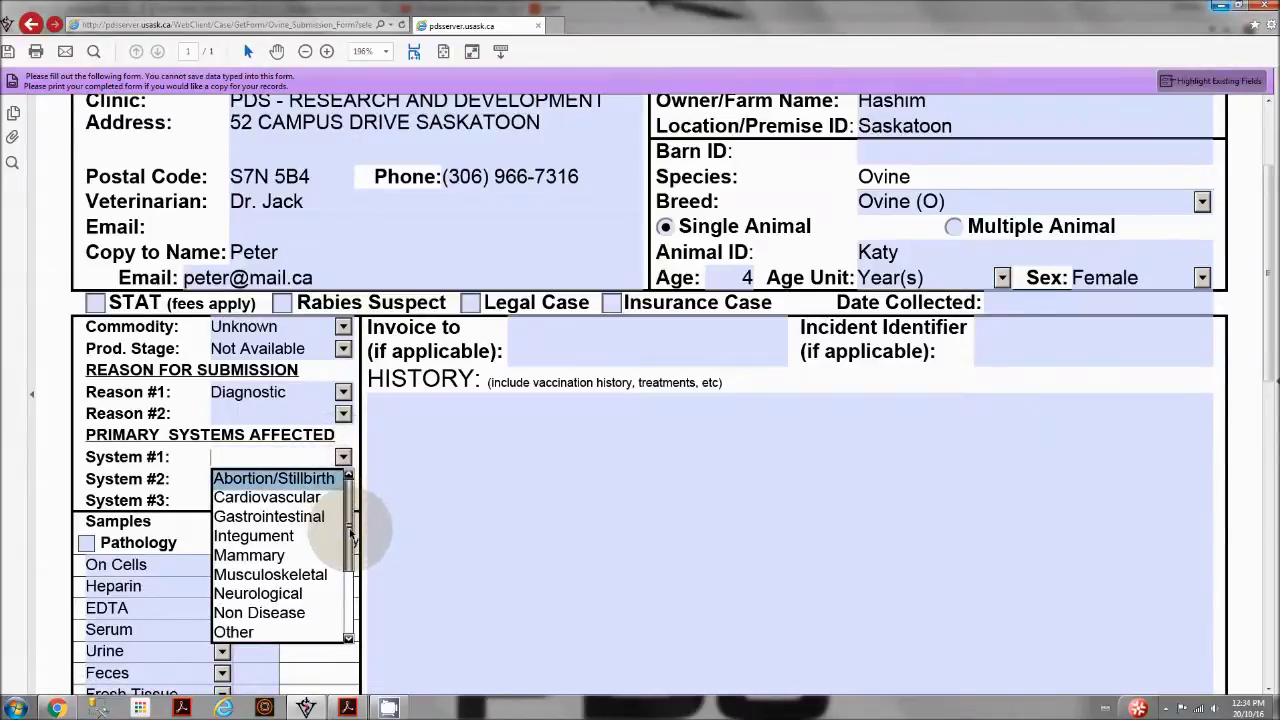
left_click_drag(349, 537, 351, 555)
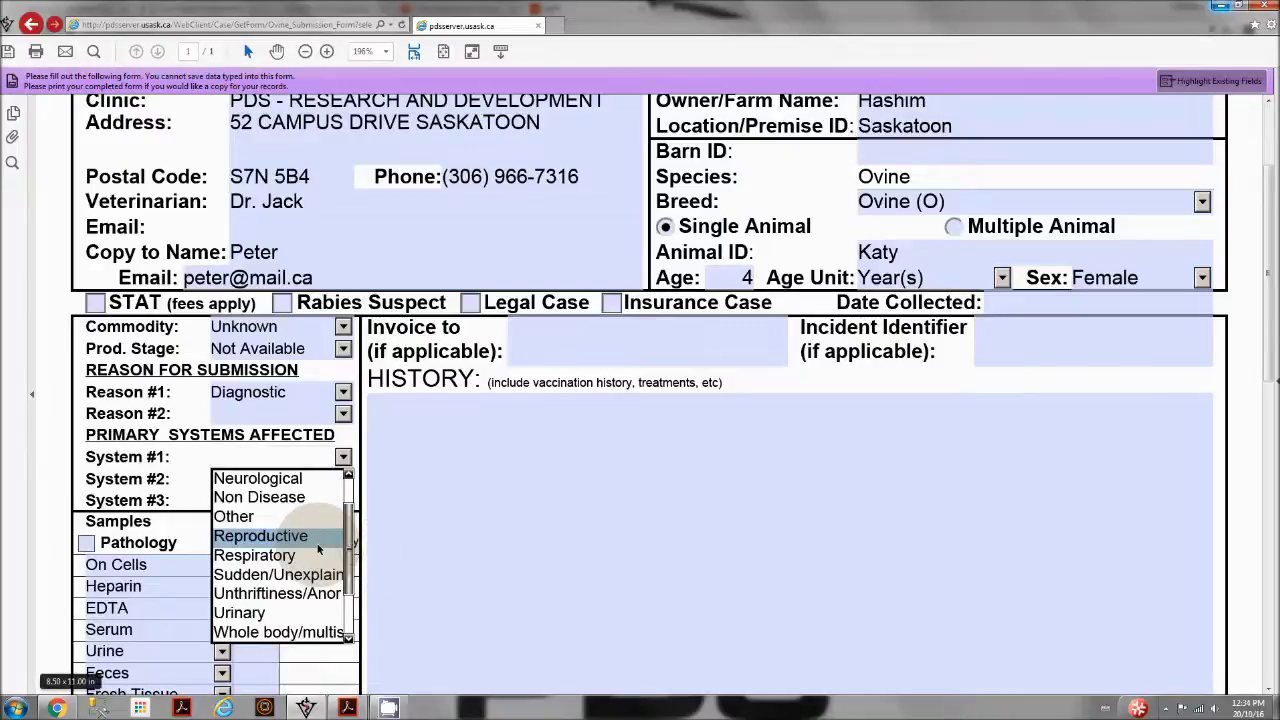
left_click(315, 555)
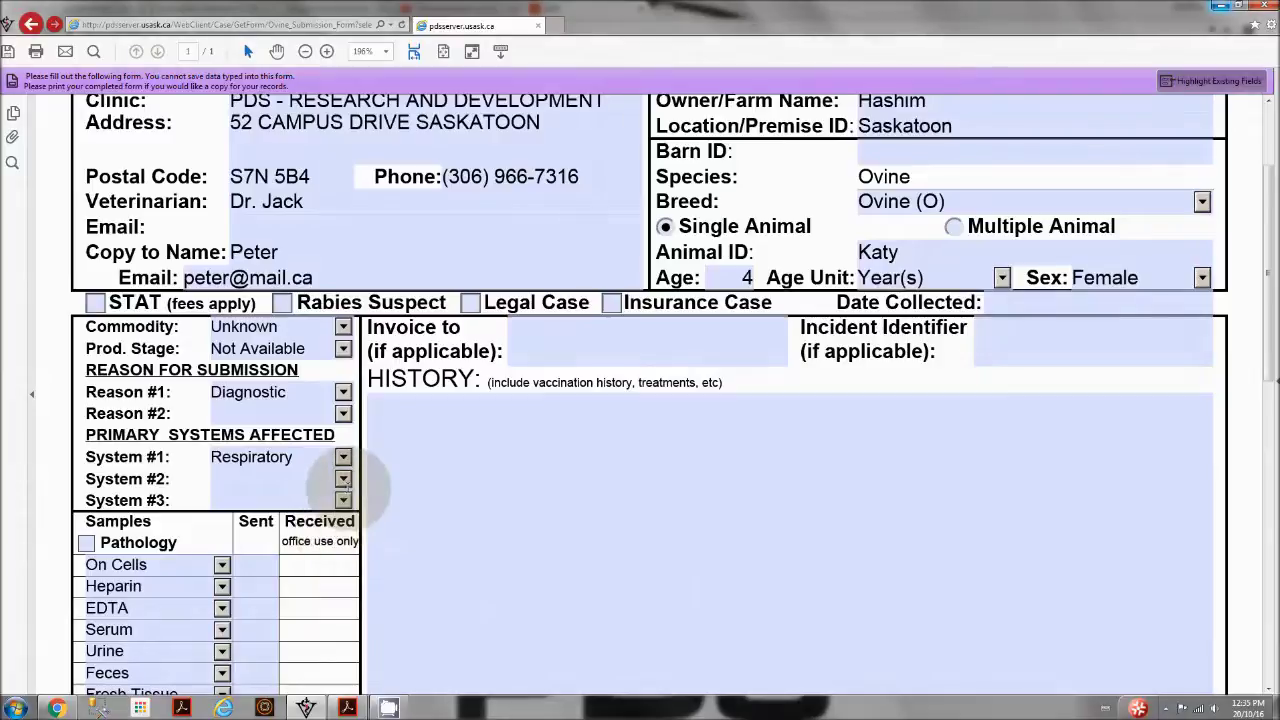
left_click(343, 479)
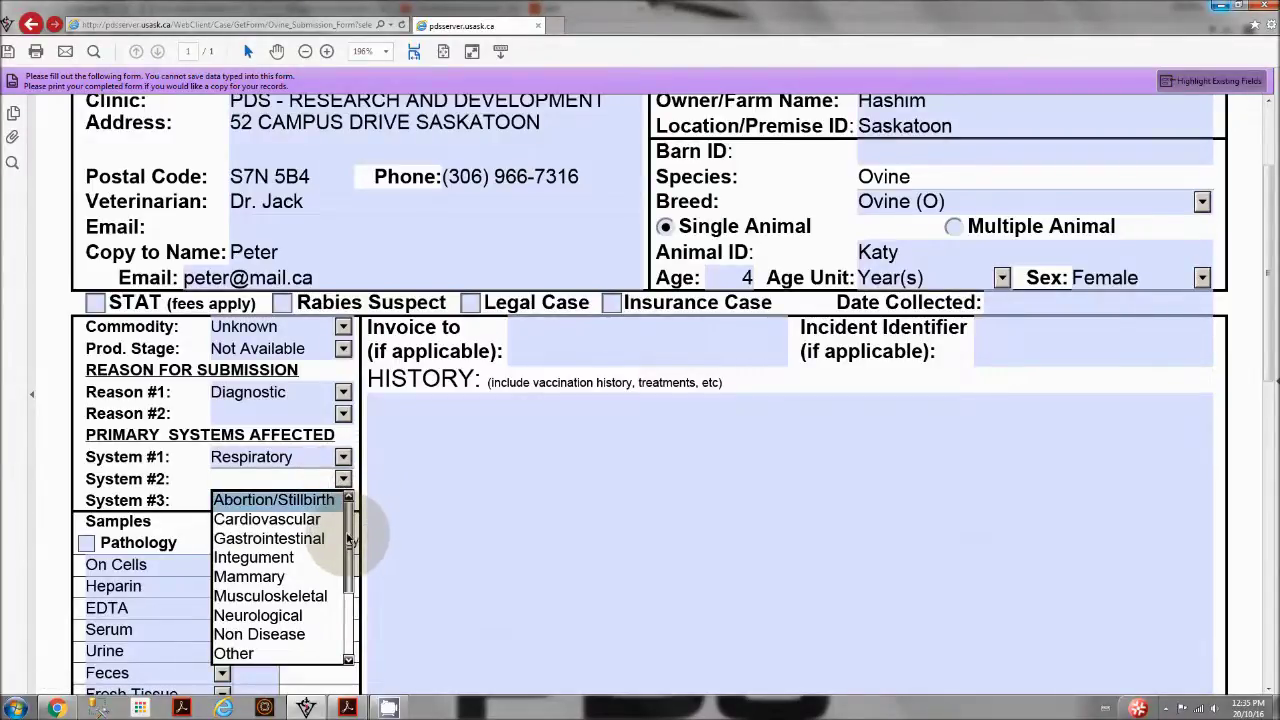
scroll(347, 545, "down", 3)
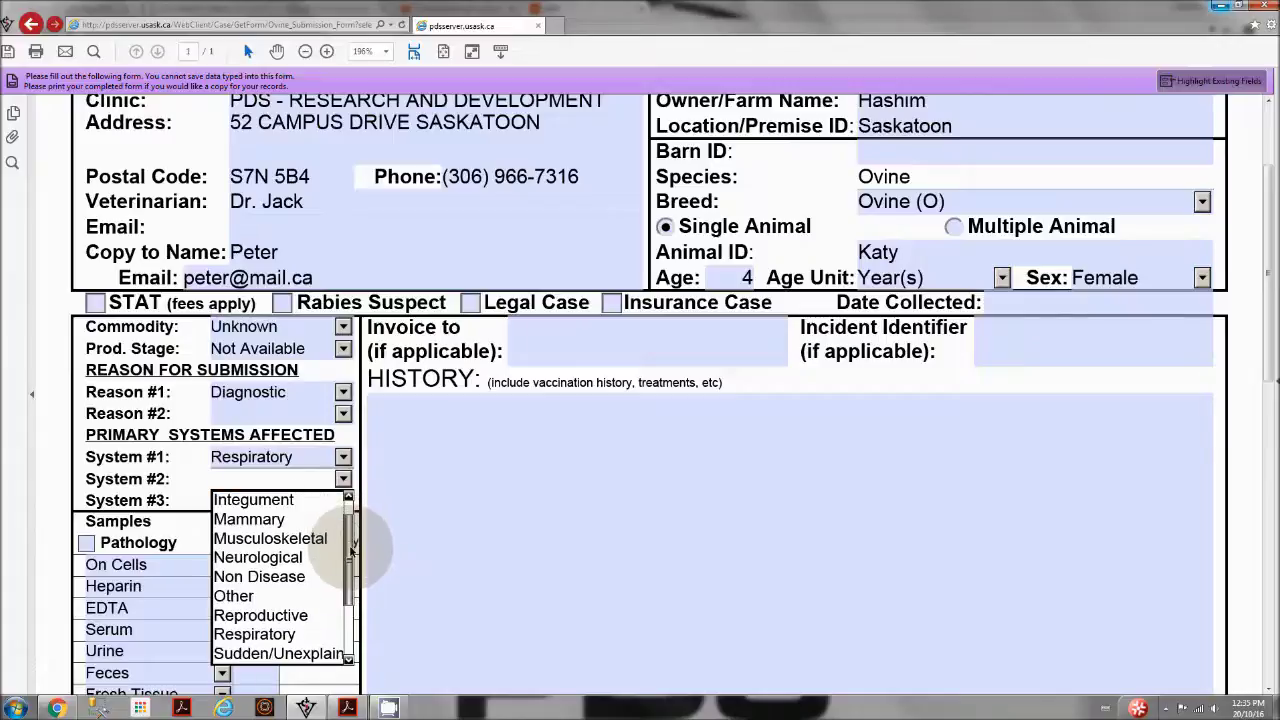
scroll(350, 565, "down", 2)
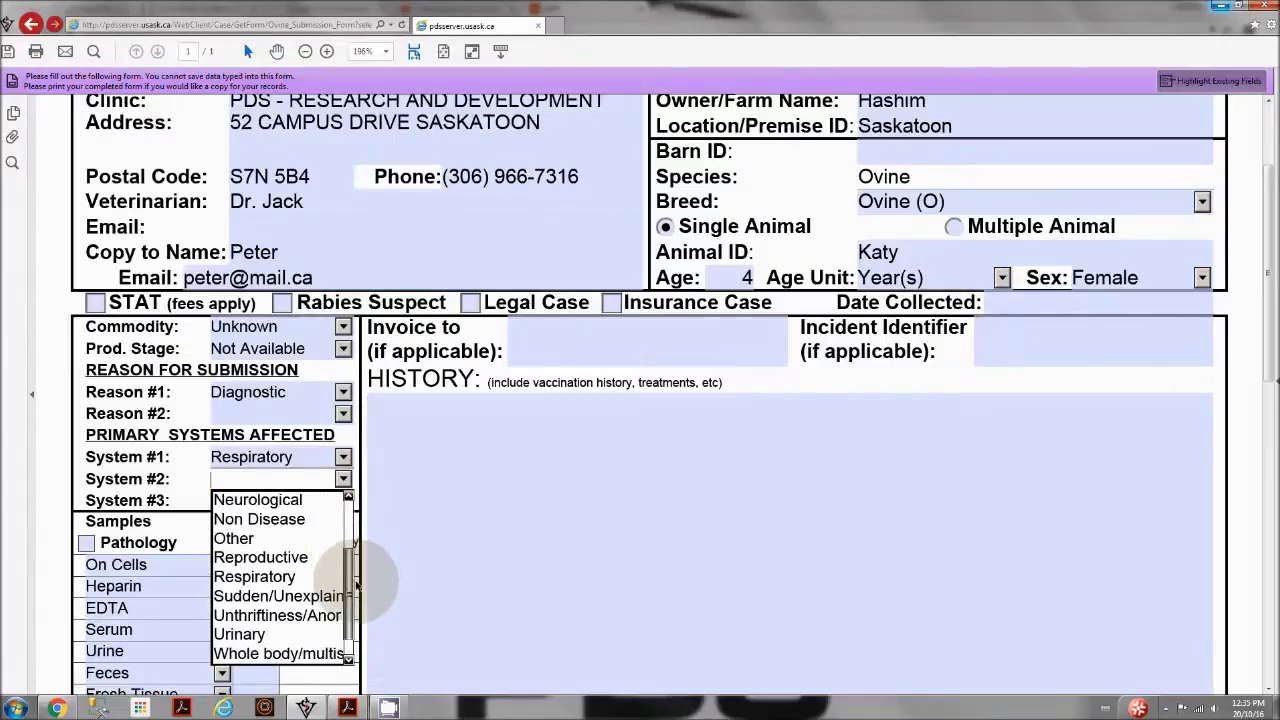
left_click(318, 622)
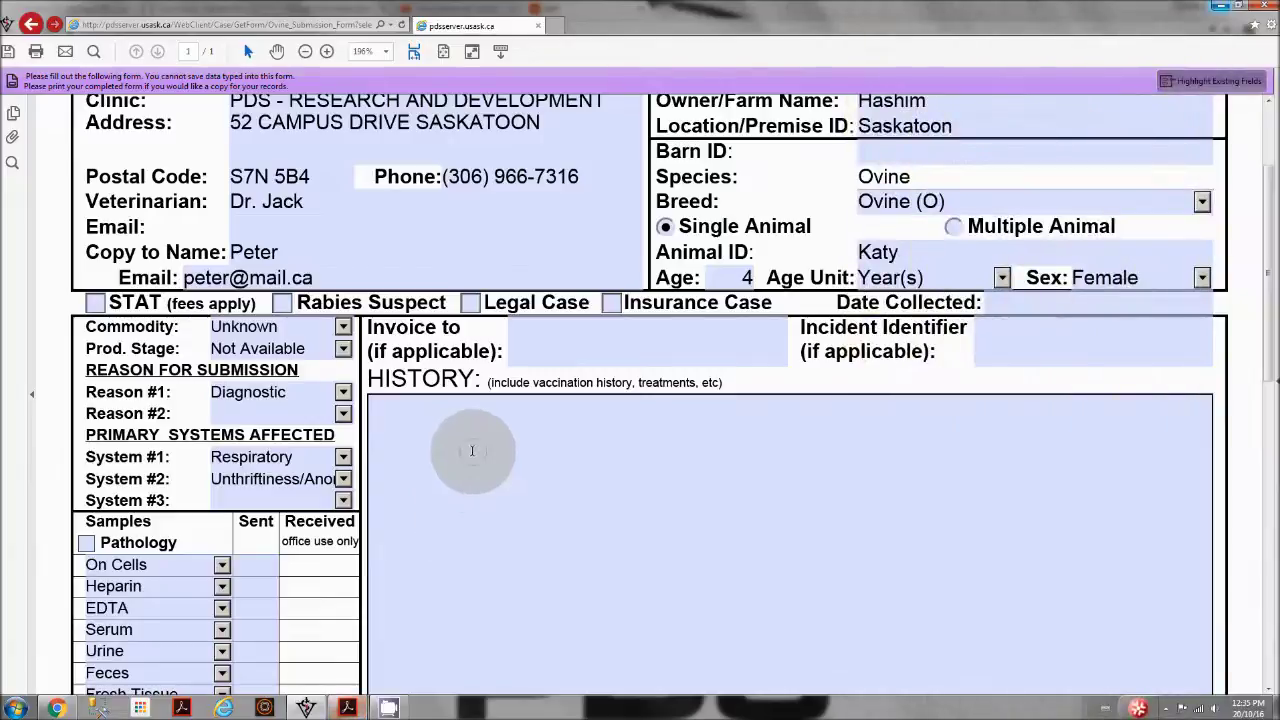
Paste the ewe's case history (decline, Nuflor and metacam, discharge, death, necropsy request) into HISTORY.
left_click(473, 451)
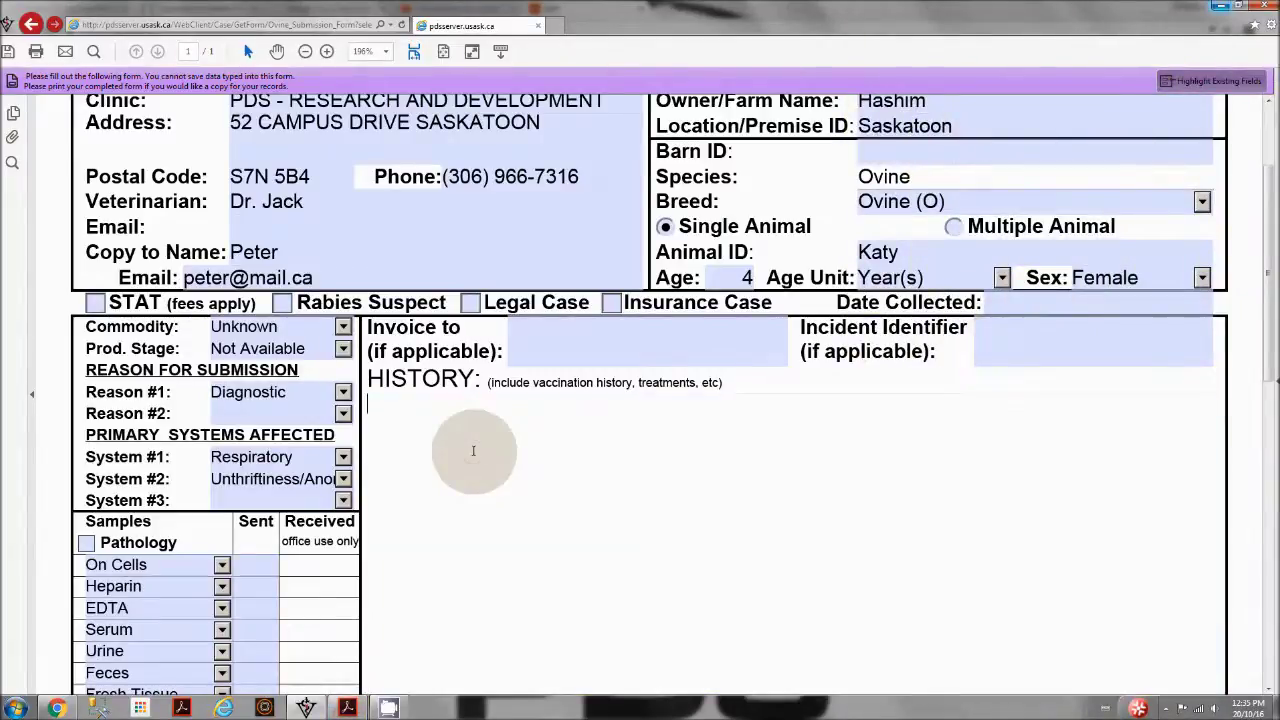
type("Poorly grown ewe, found down in paddock last week and again yesterday. Treated with Nuflor and metacam at home. Green discharge from mouth and nose on presentation today - possible aspiration pneumonia? Died on her own accord at the clinic sunday afternoon. Gross necropsy please to determine if underlying cause/s of death.")
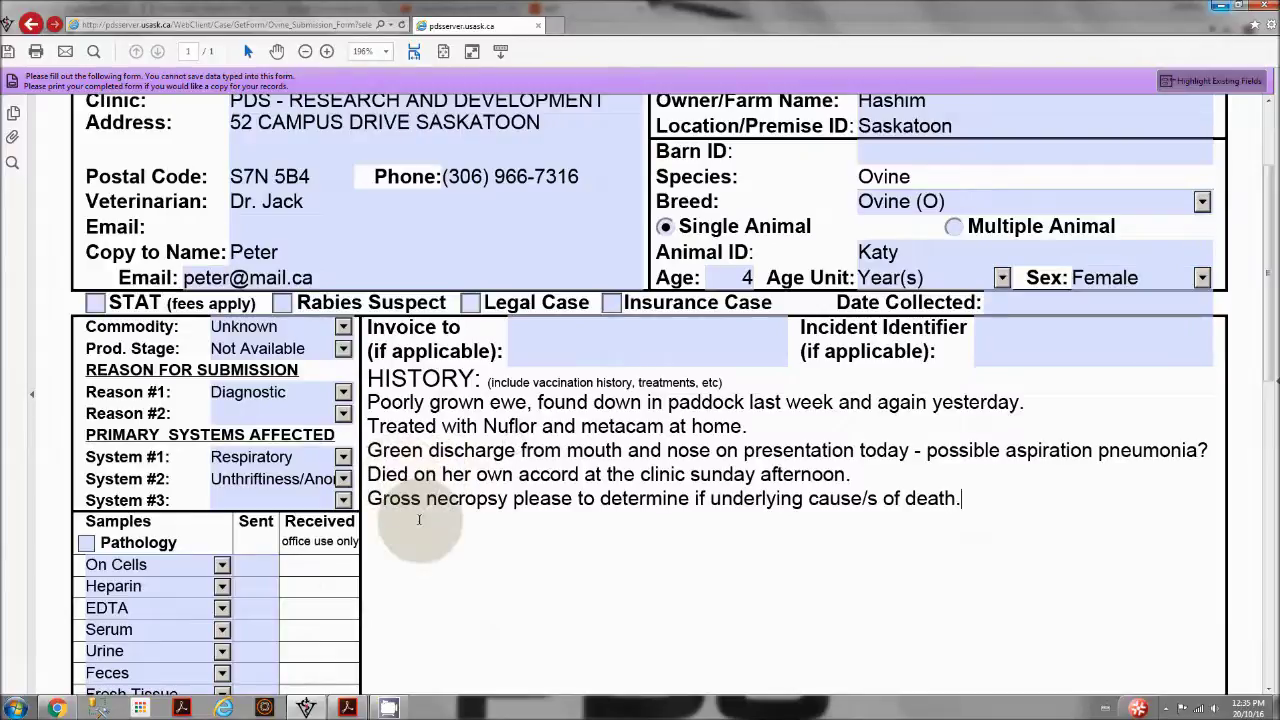
left_click(318, 647)
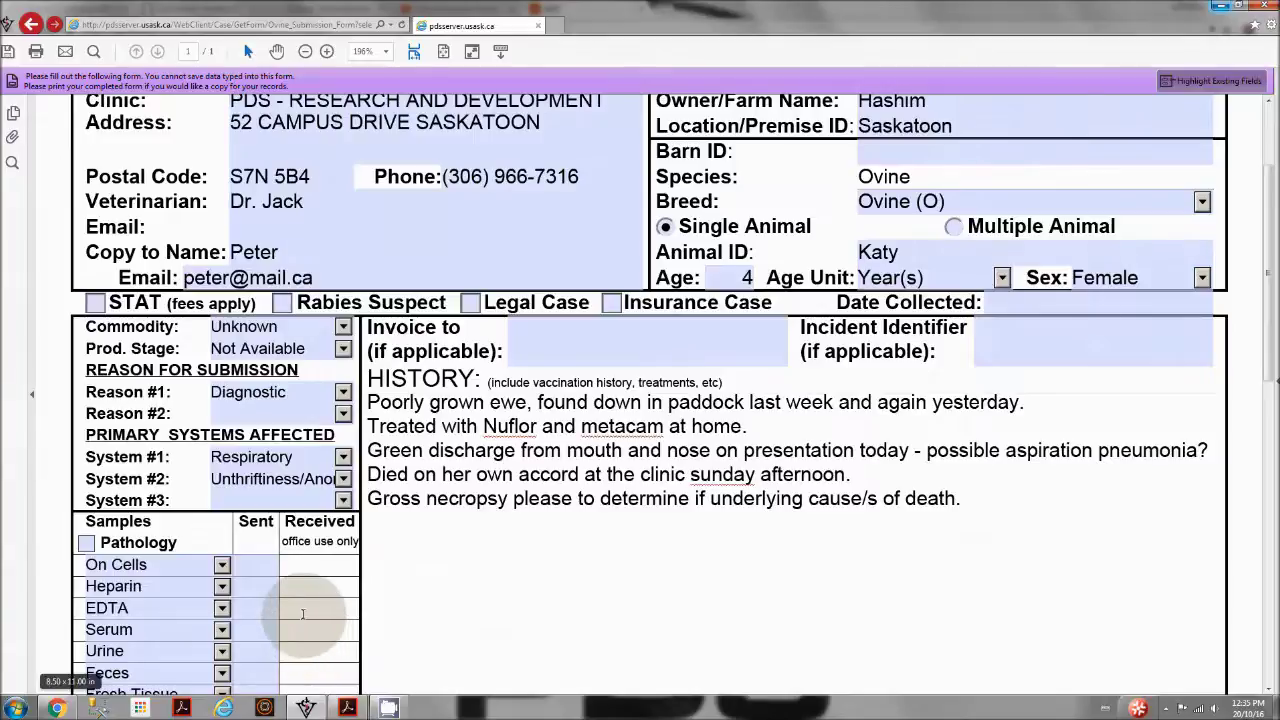
scroll(300, 610, "down", 4)
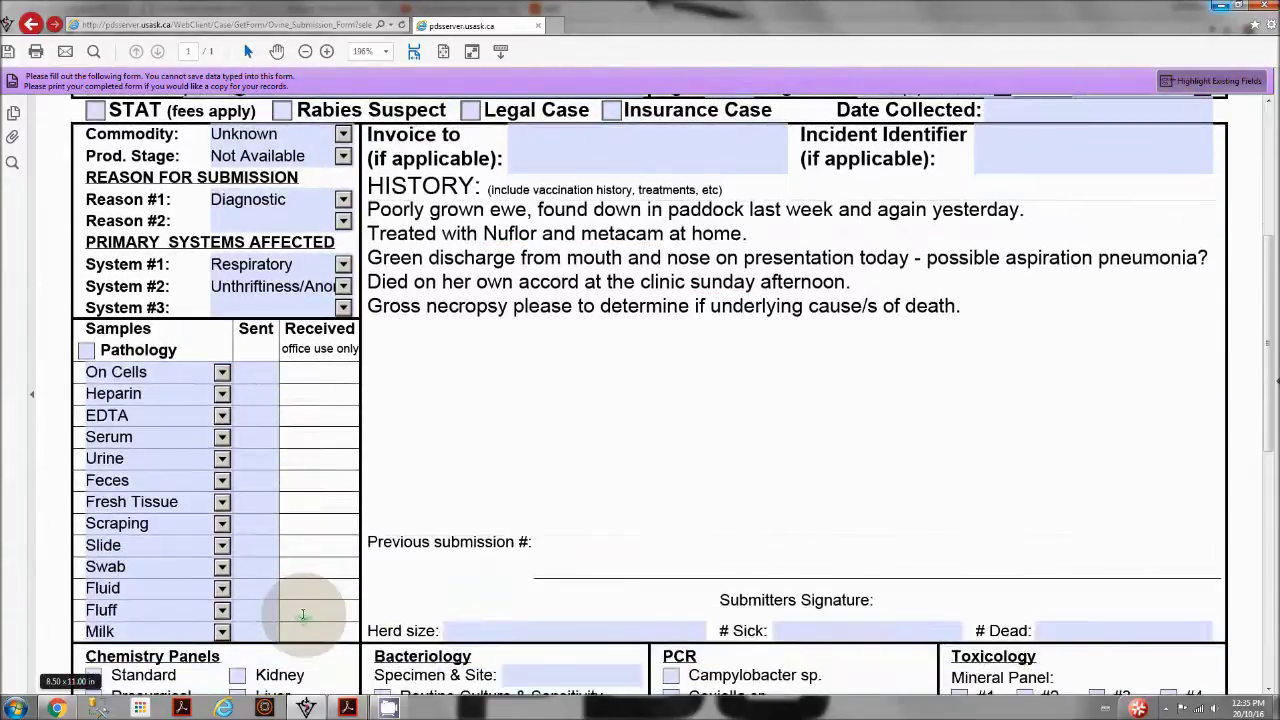
scroll(303, 614, "down", 1)
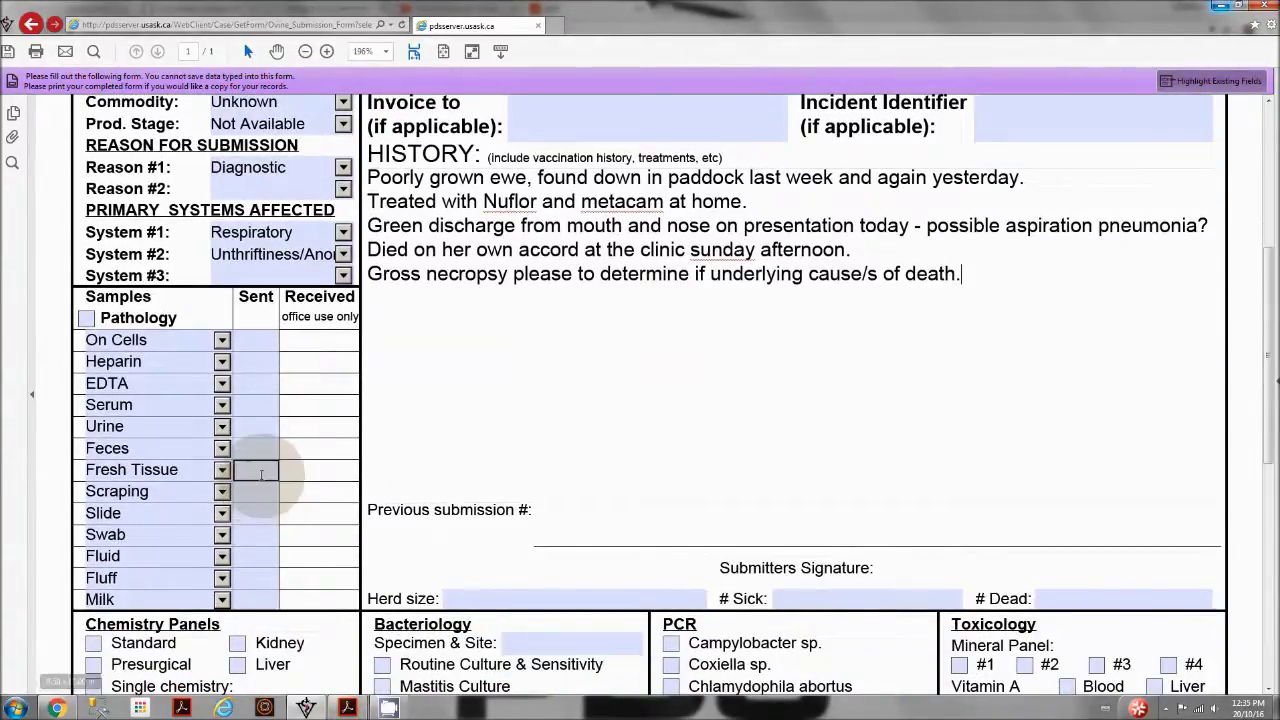
Record 1 Fresh Tissue sample sent, herd size 44, 1 dead and 0 sick.
left_click(261, 472)
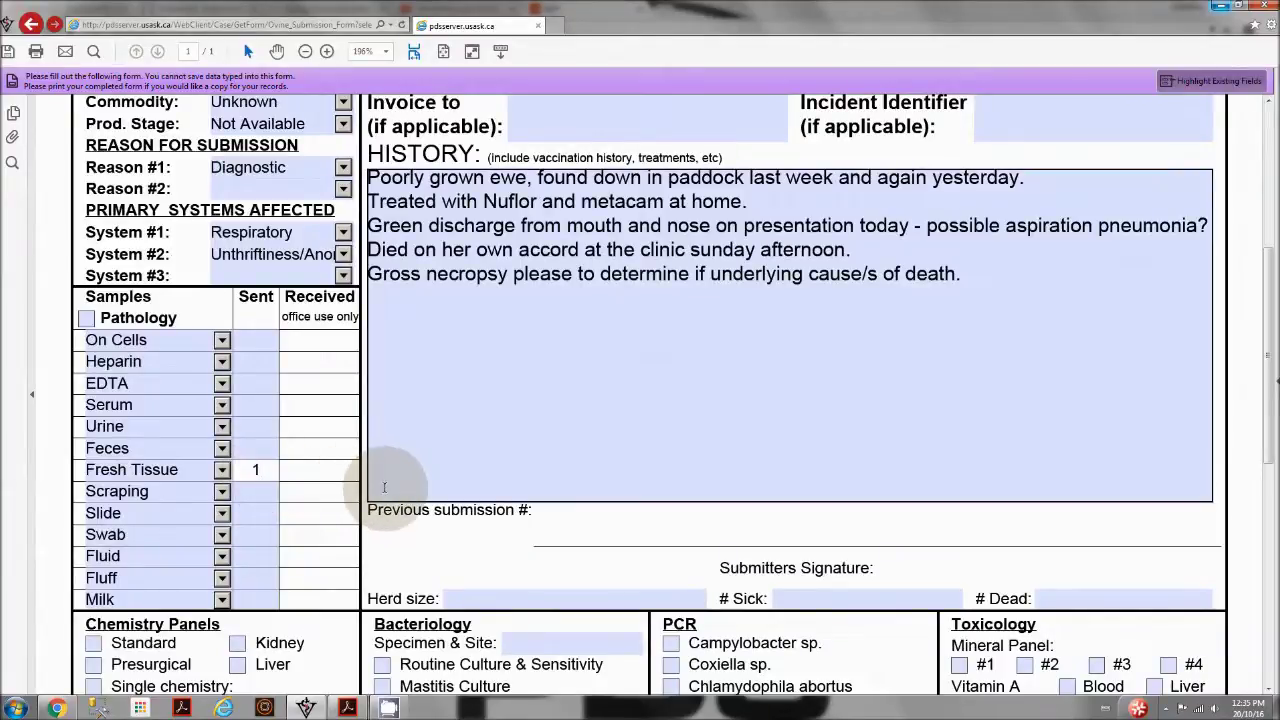
scroll(378, 495, "down", 3)
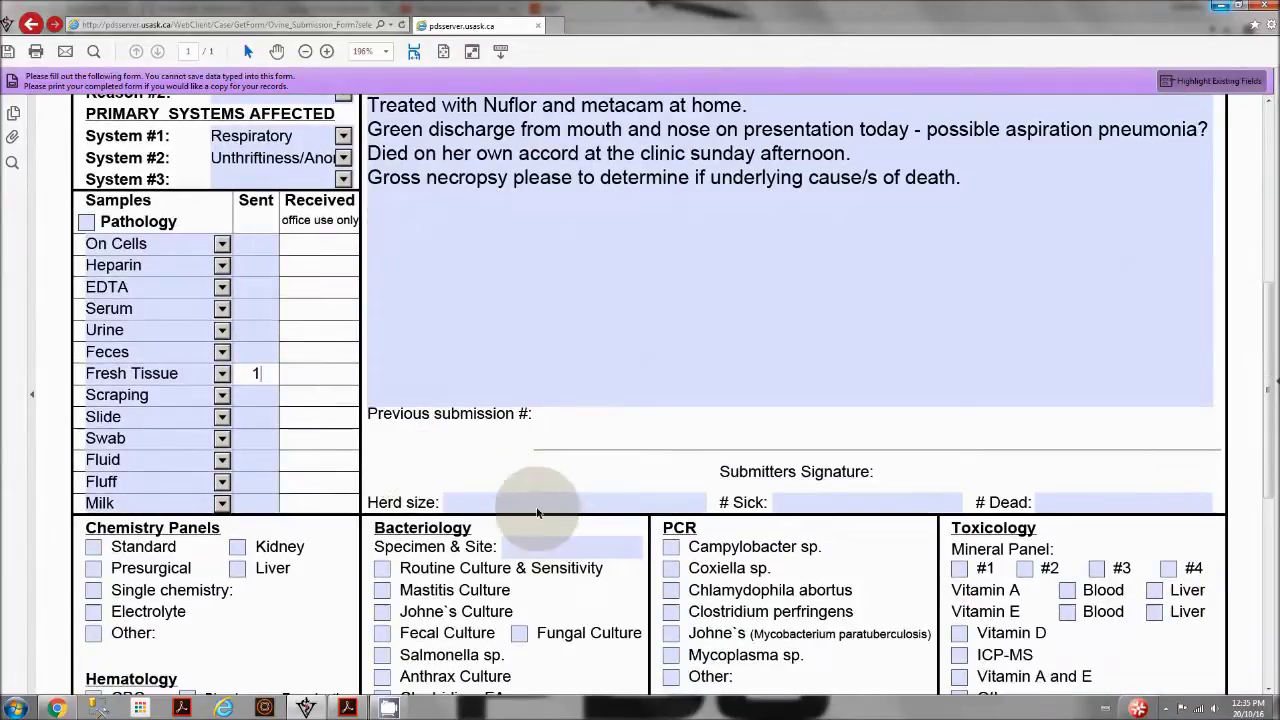
left_click(537, 505)
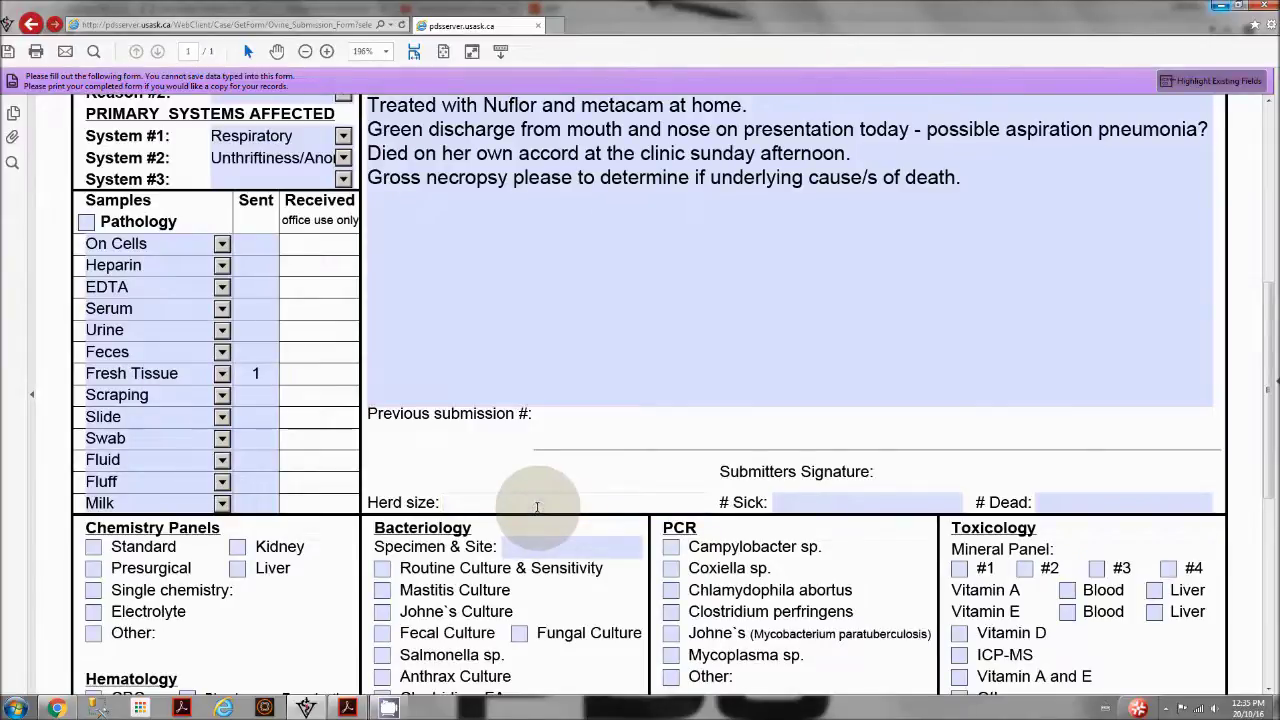
left_click(1062, 501)
type("1")
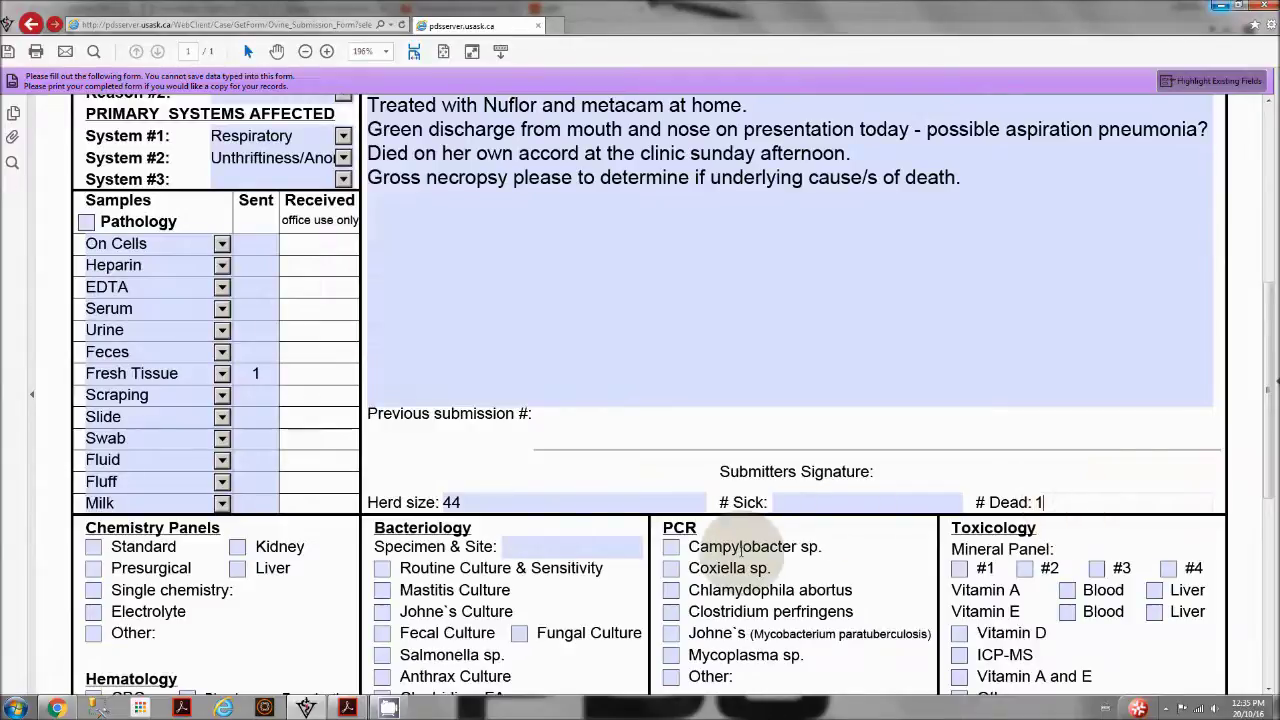
scroll(711, 533, "down", 1)
scroll(720, 495, "down", 3)
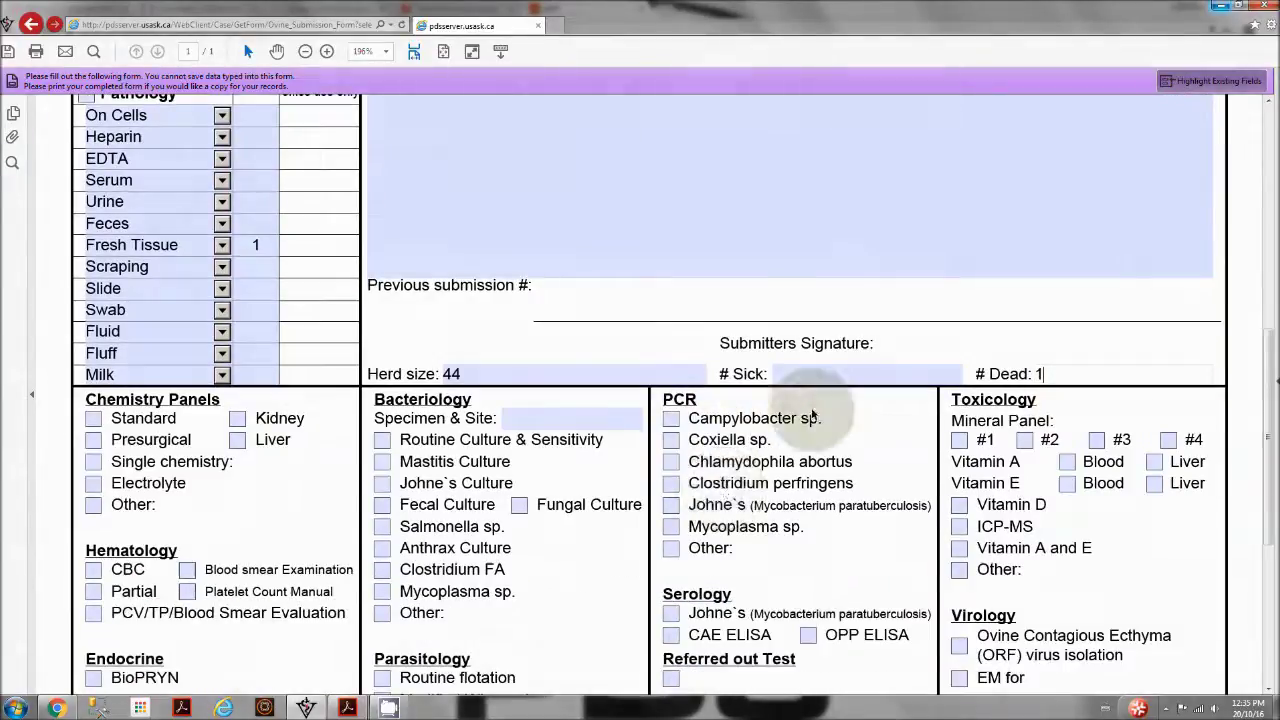
left_click(855, 378)
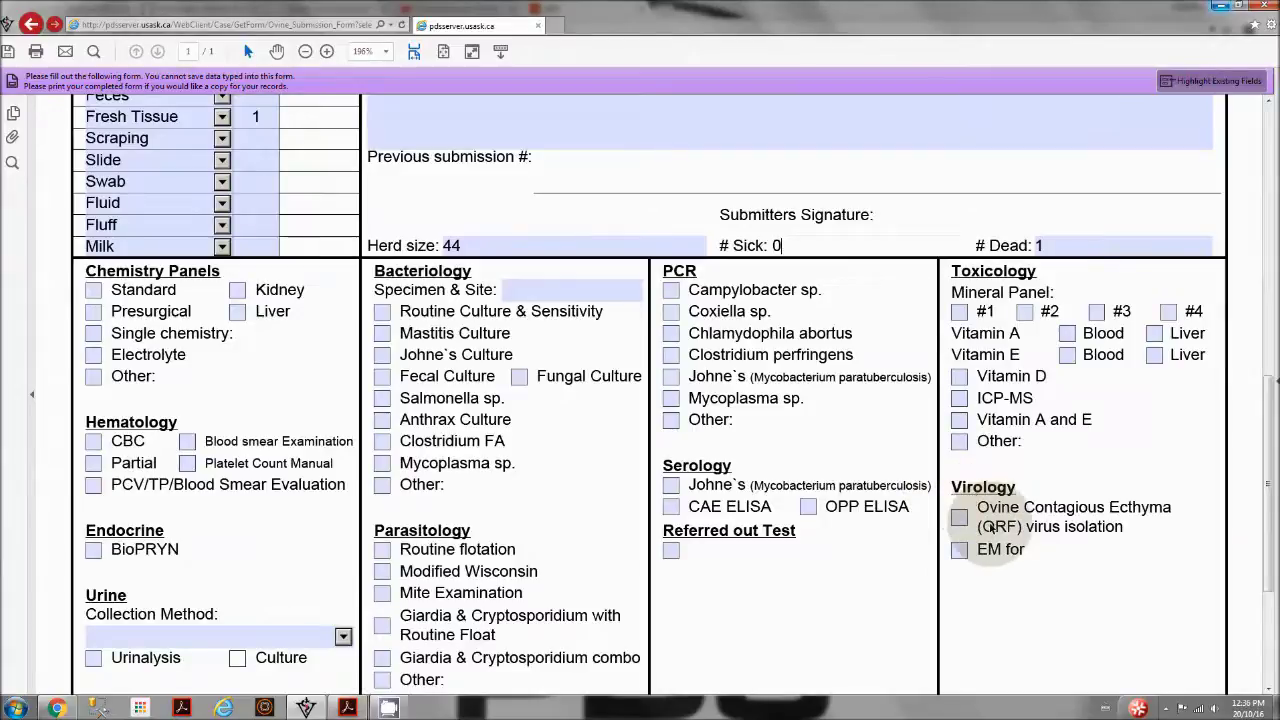
Tick Necropsy/Histology and scroll down to the newly added Necropsy submission page.
scroll(990, 527, "down", 5)
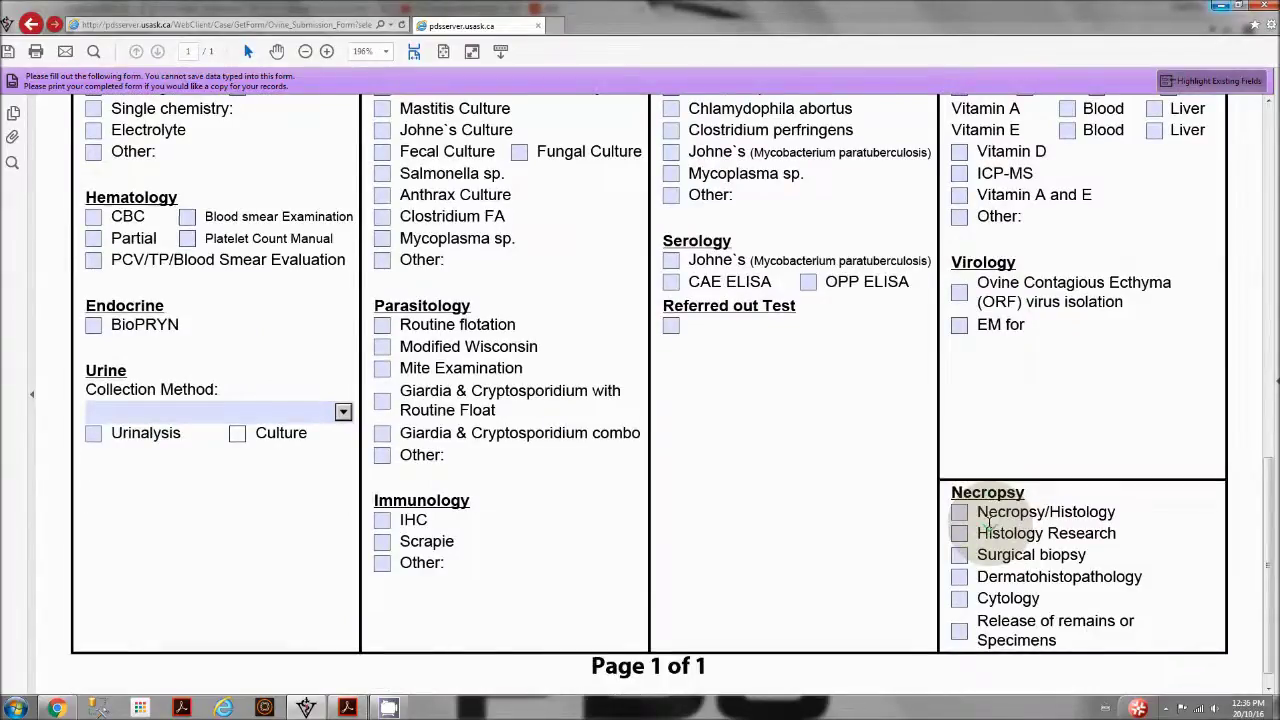
scroll(988, 524, "down", 1)
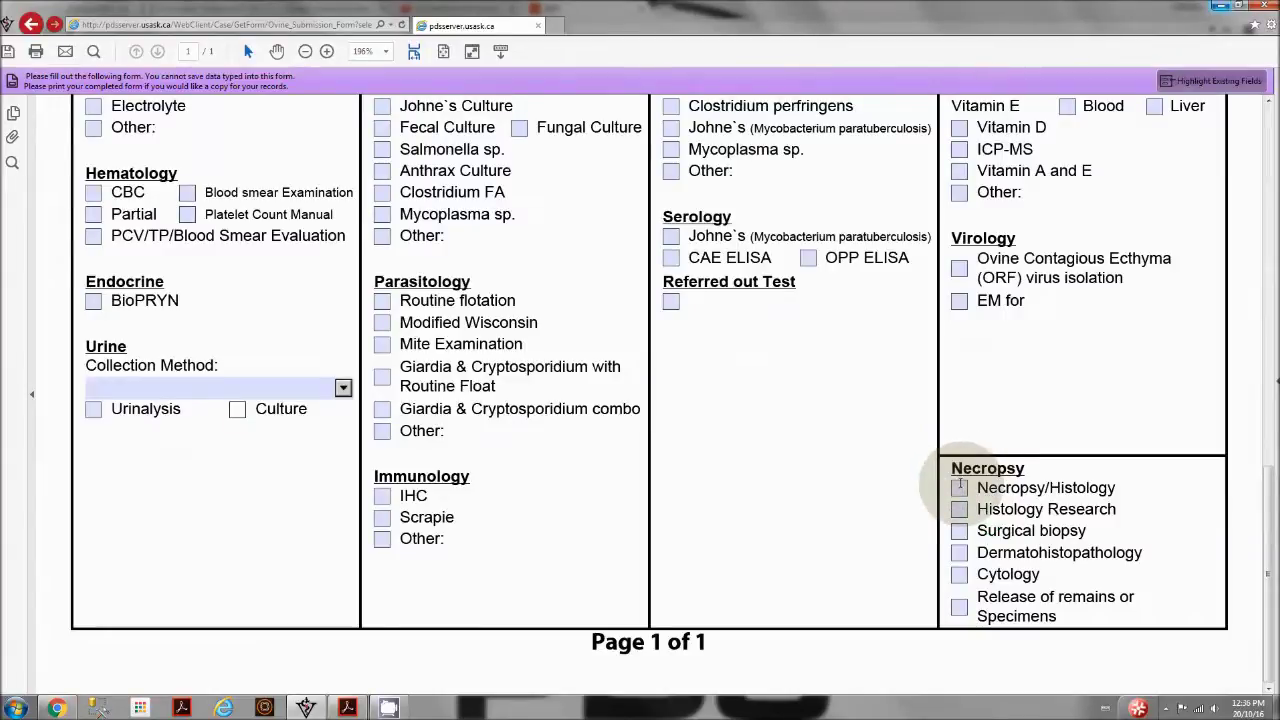
left_click(959, 487)
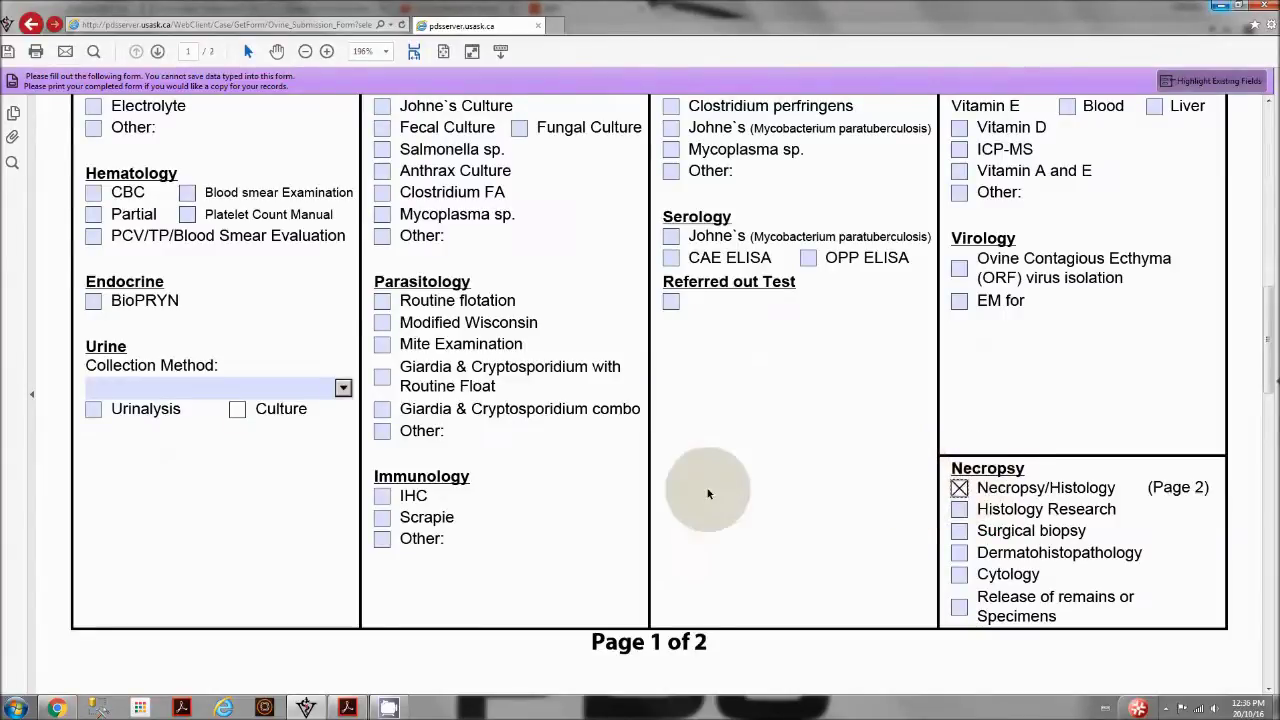
scroll(708, 493, "down", 4)
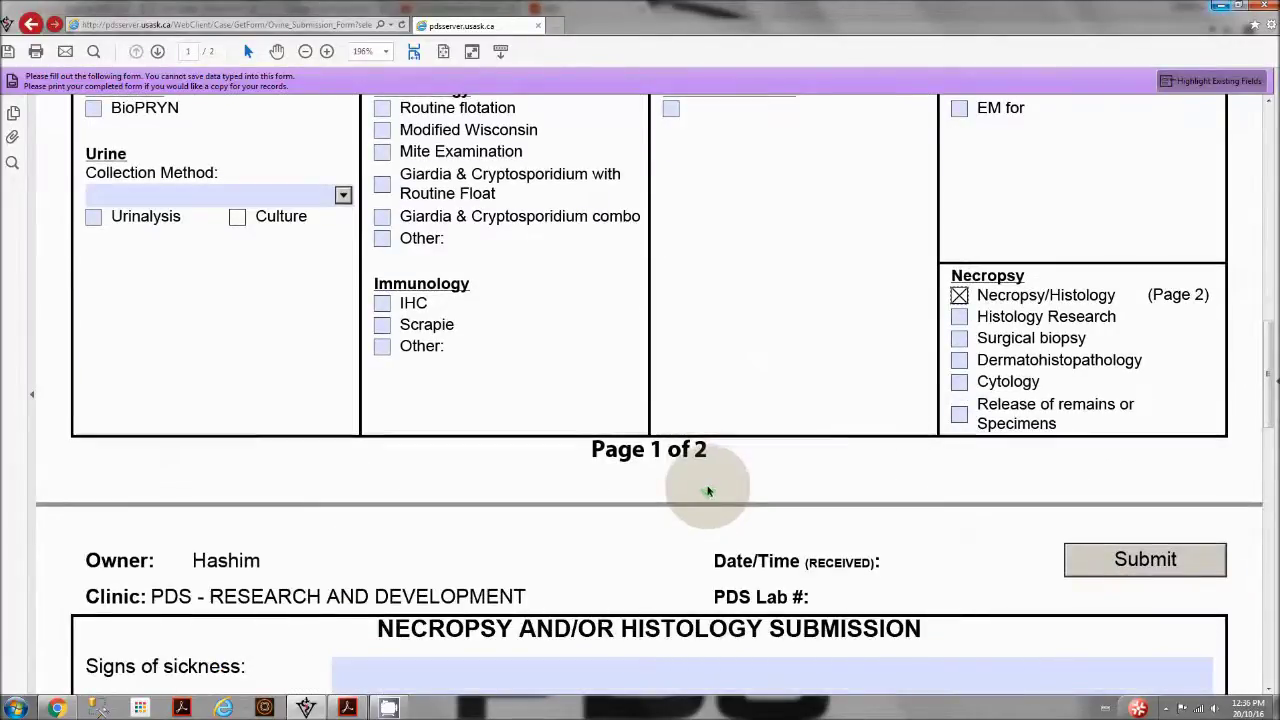
scroll(708, 493, "down", 4)
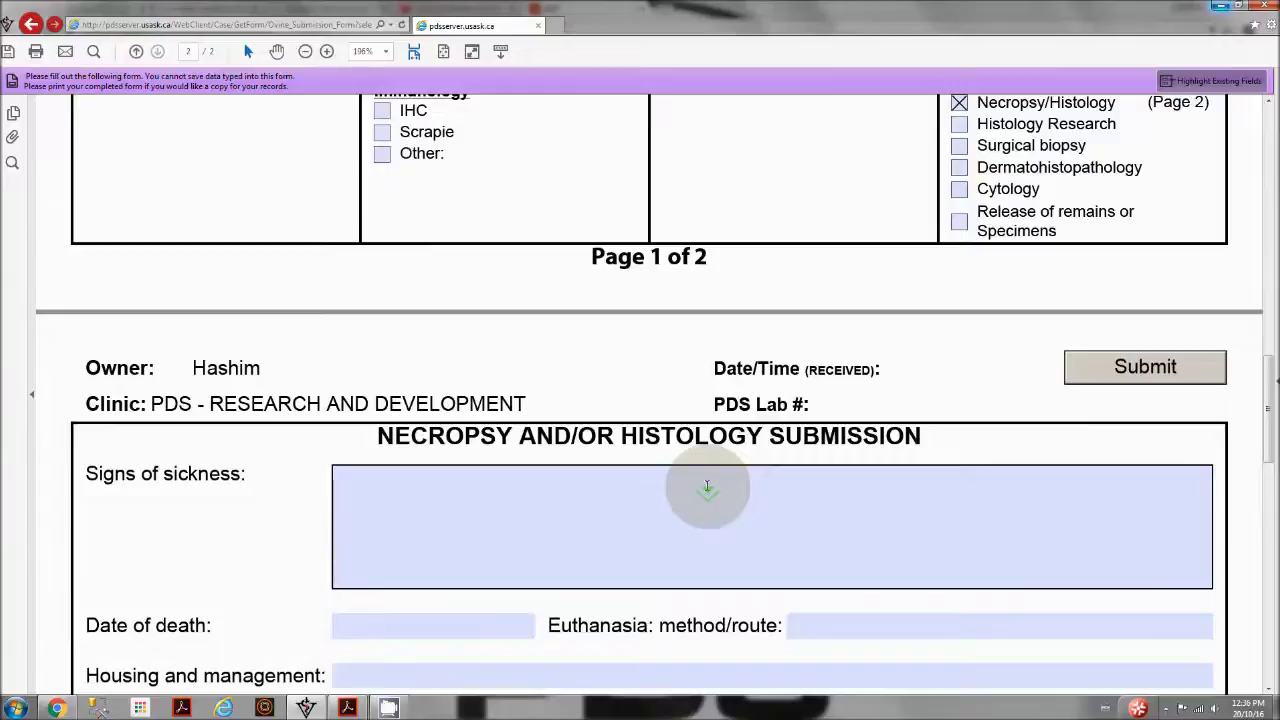
scroll(707, 486, "down", 1)
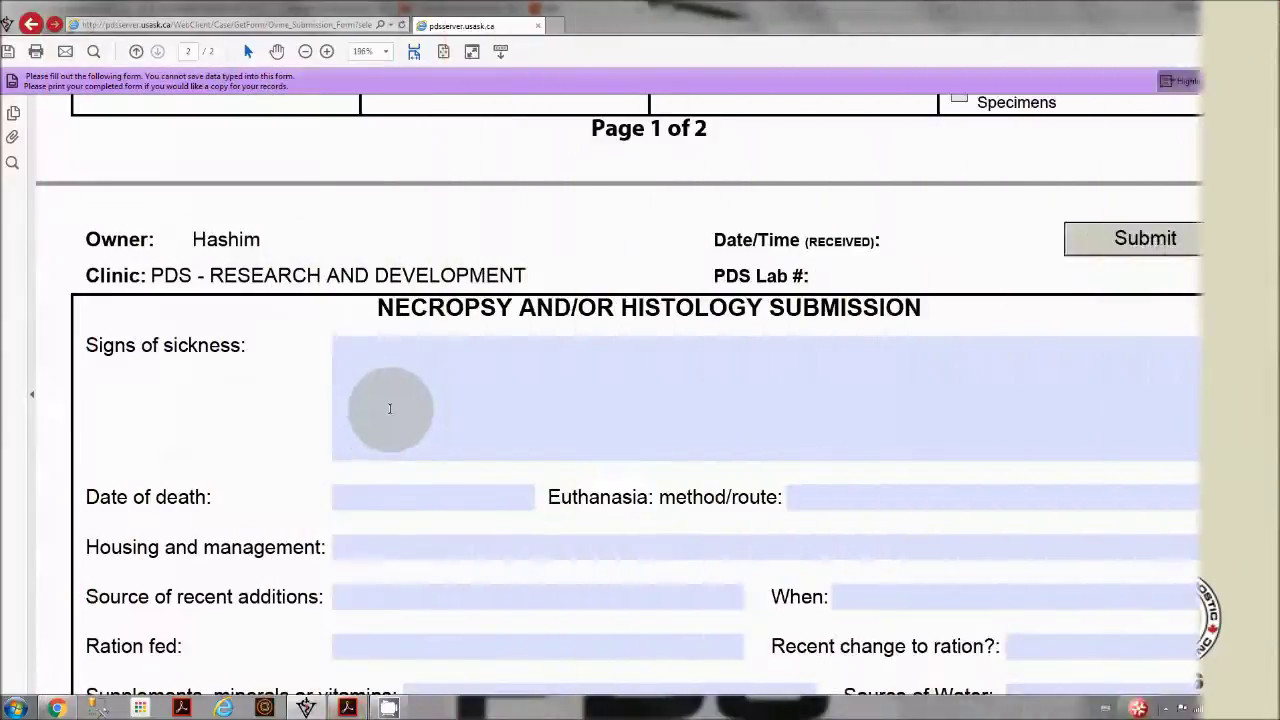
Paste the signs of sickness, enter date of death 10/16/16 and euthanasia 'died on her own.'.
left_click(393, 370)
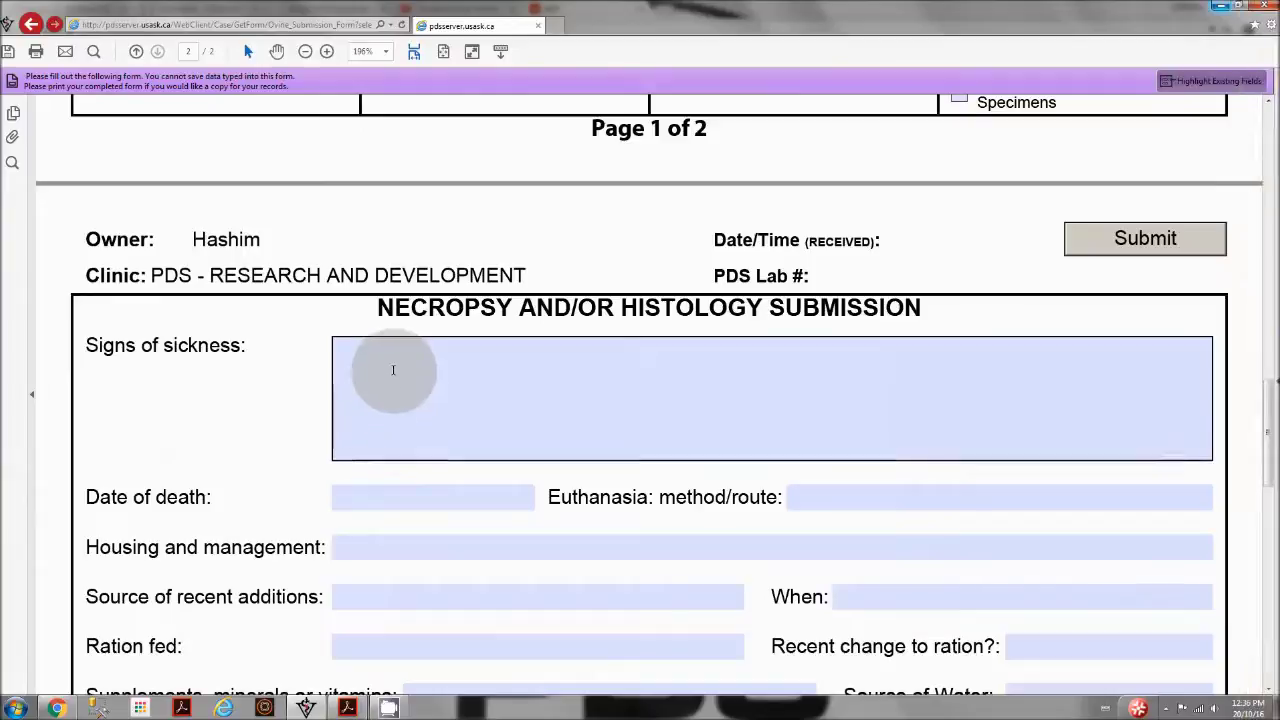
type("weakness, anorexia, discharge from mouth and nose history of wounds/infection and poor growth from a lamb.")
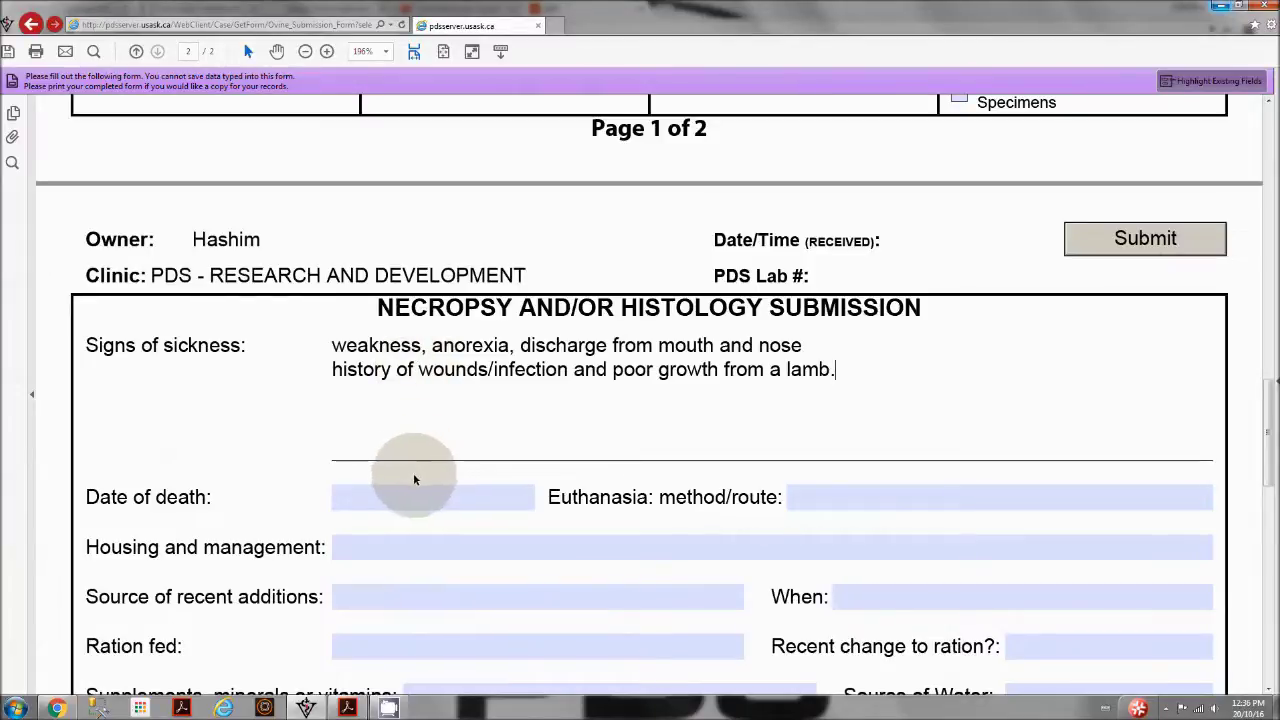
scroll(414, 479, "down", 5)
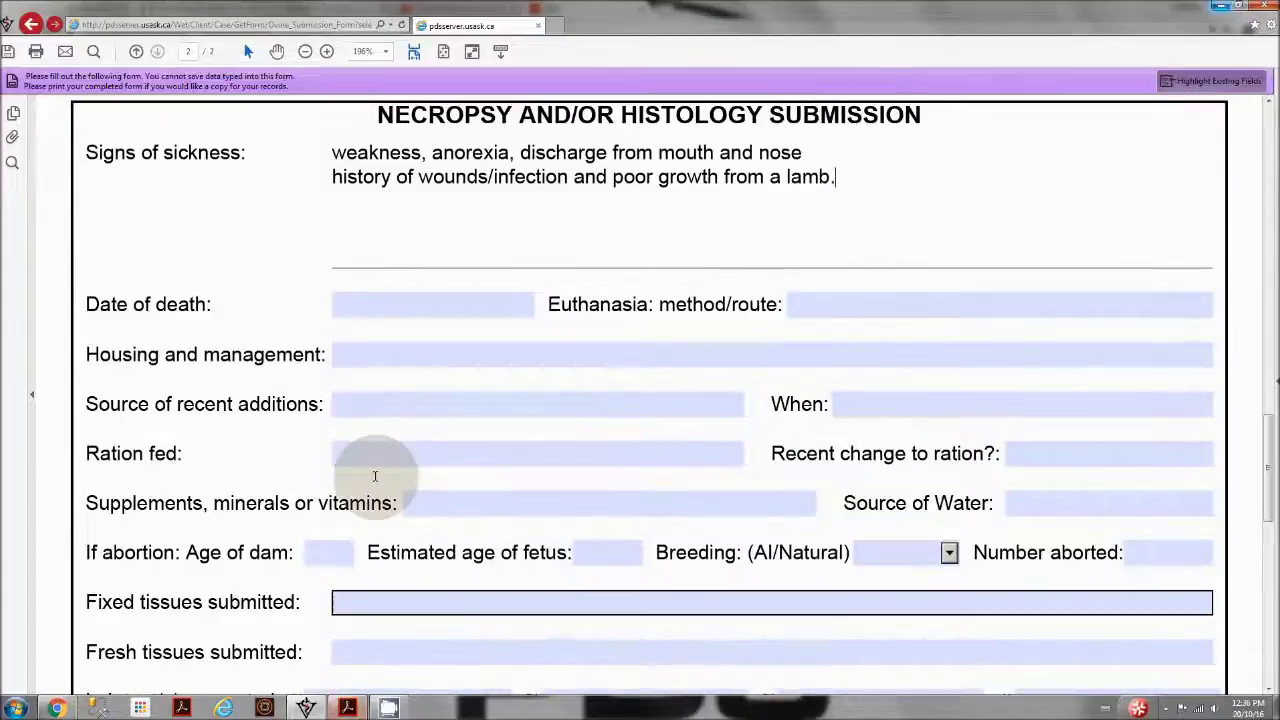
left_click(390, 307)
type("10/16/16")
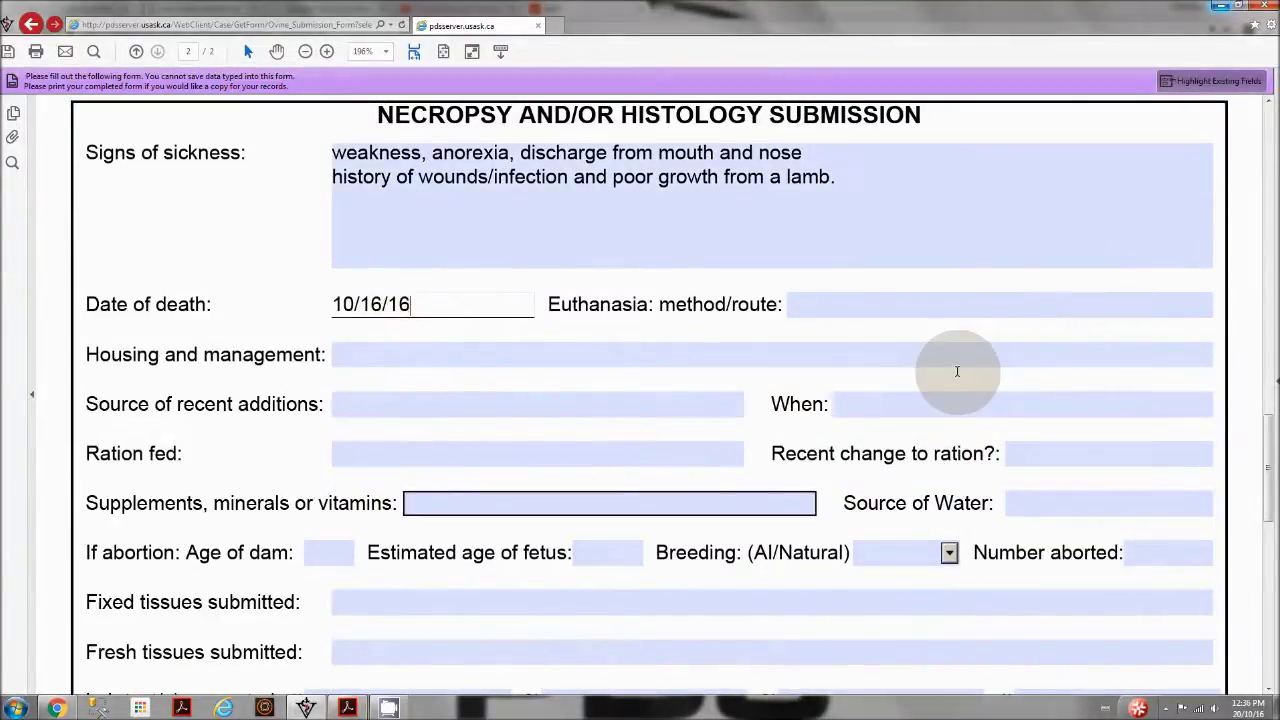
key("Tab")
left_click(848, 316)
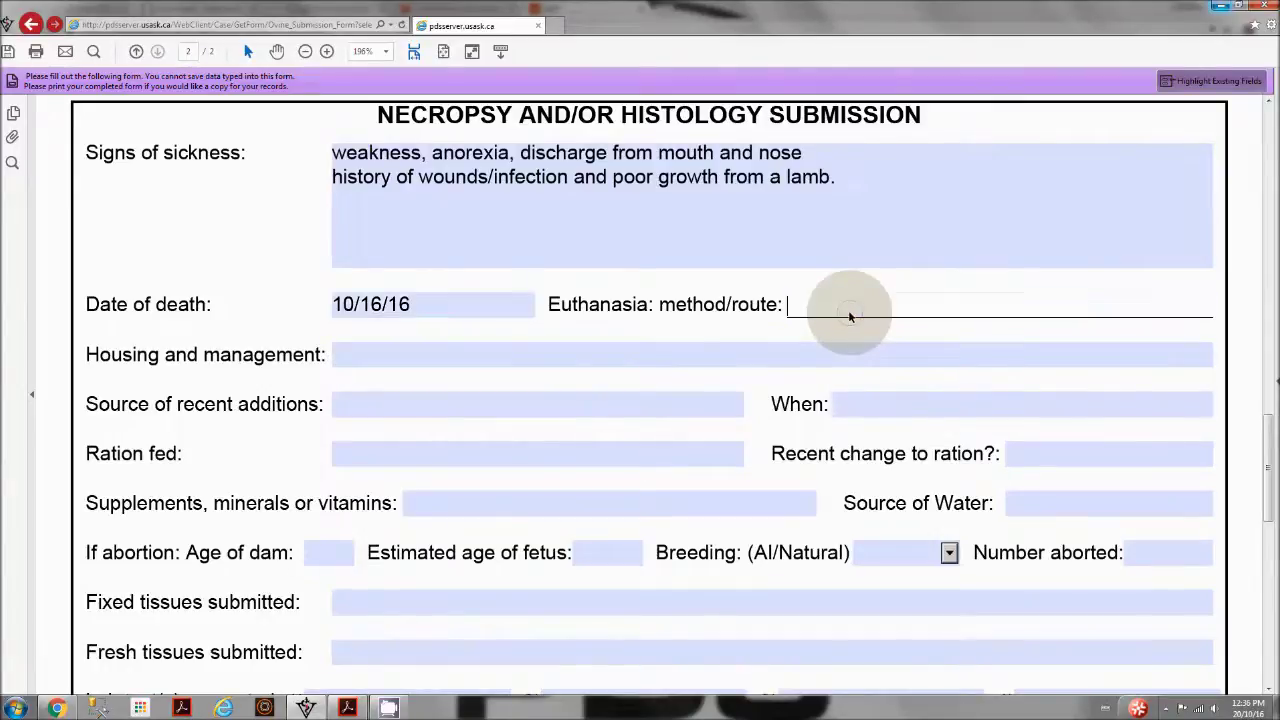
type("died on her own.")
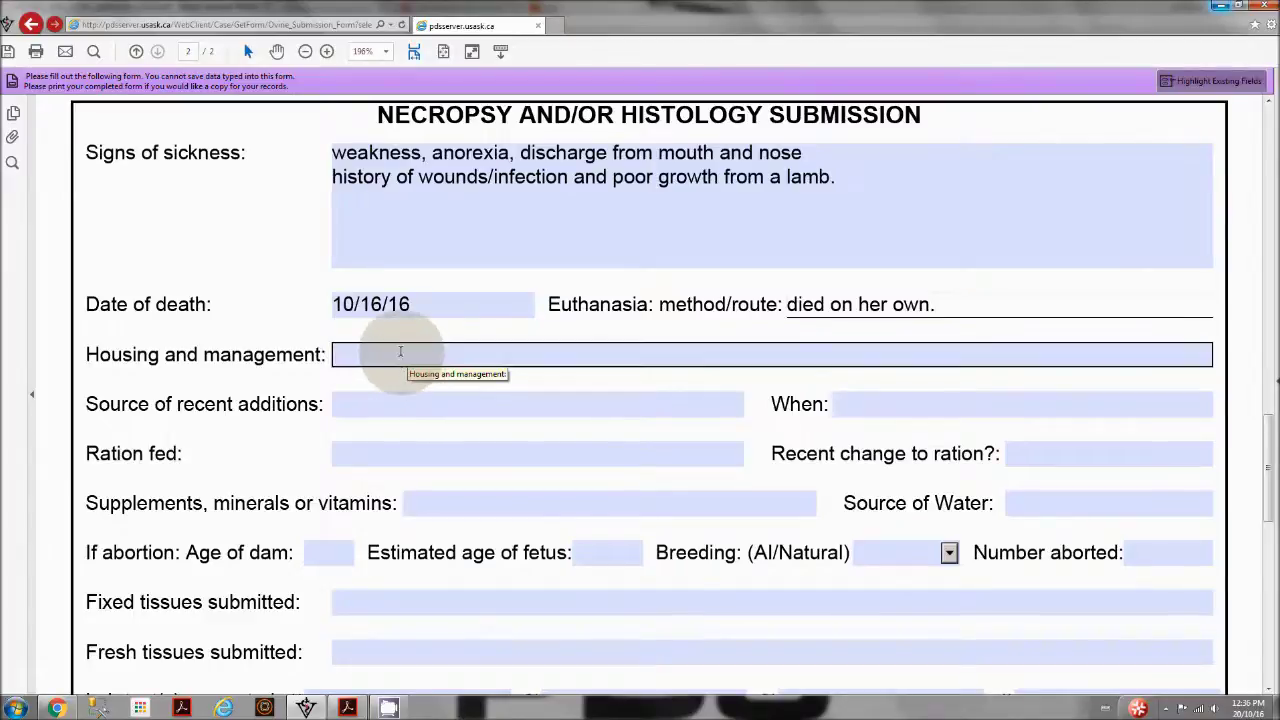
Enter housing 'paddock and barn' and ration fed 'hay'.
left_click(400, 351)
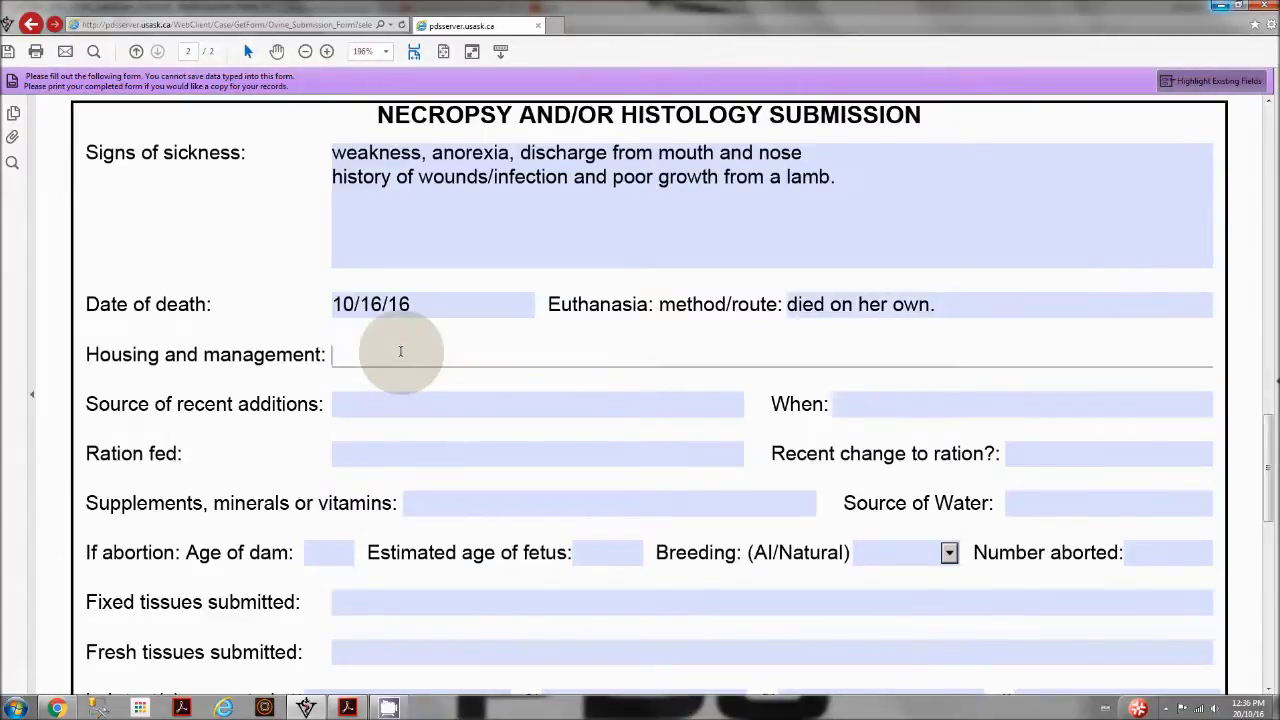
type("paddock and barn")
left_click(386, 406)
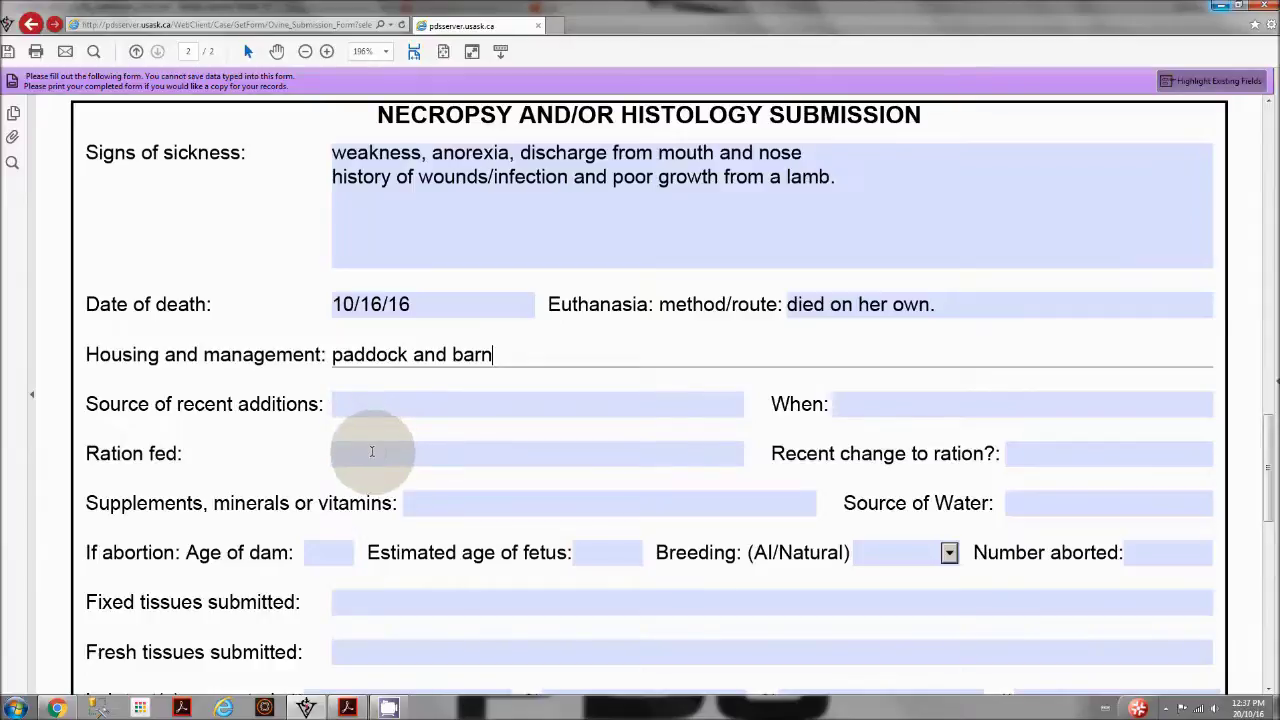
left_click(371, 452)
type("hay")
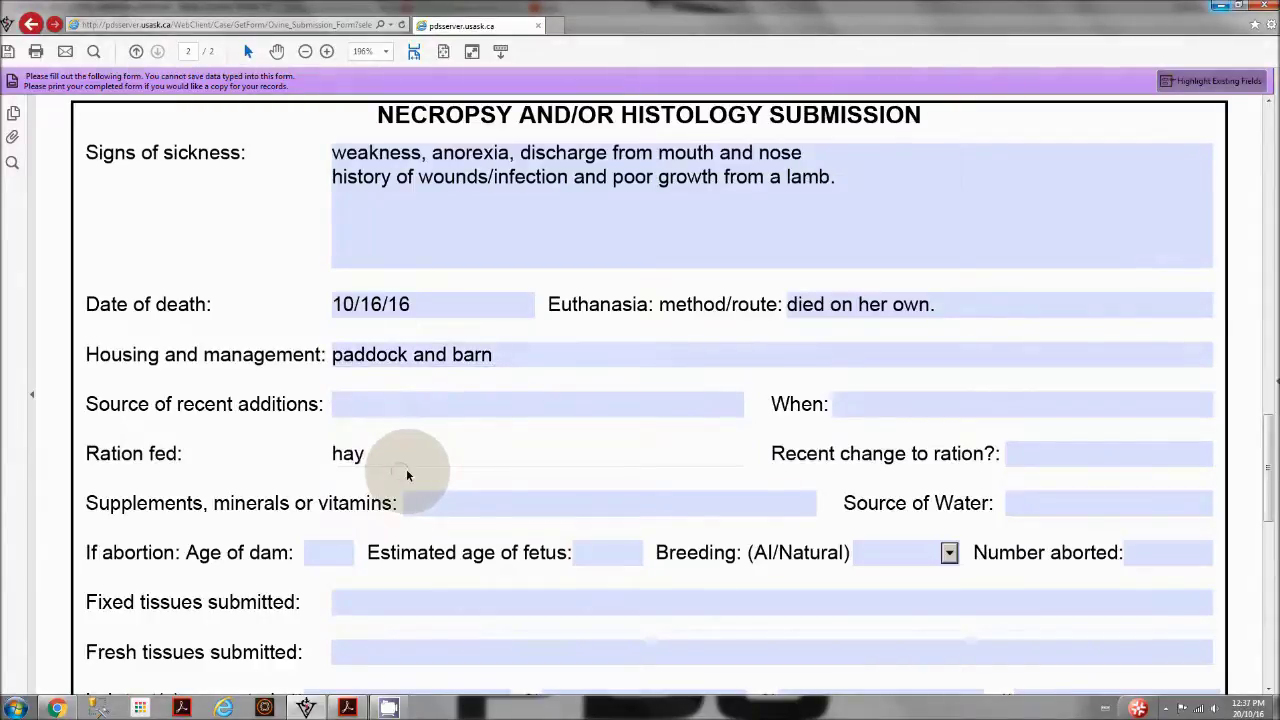
Enter 'no' ration change, supplements 'salt lick and mineral lick', and water source 'trough'.
left_click(1049, 456)
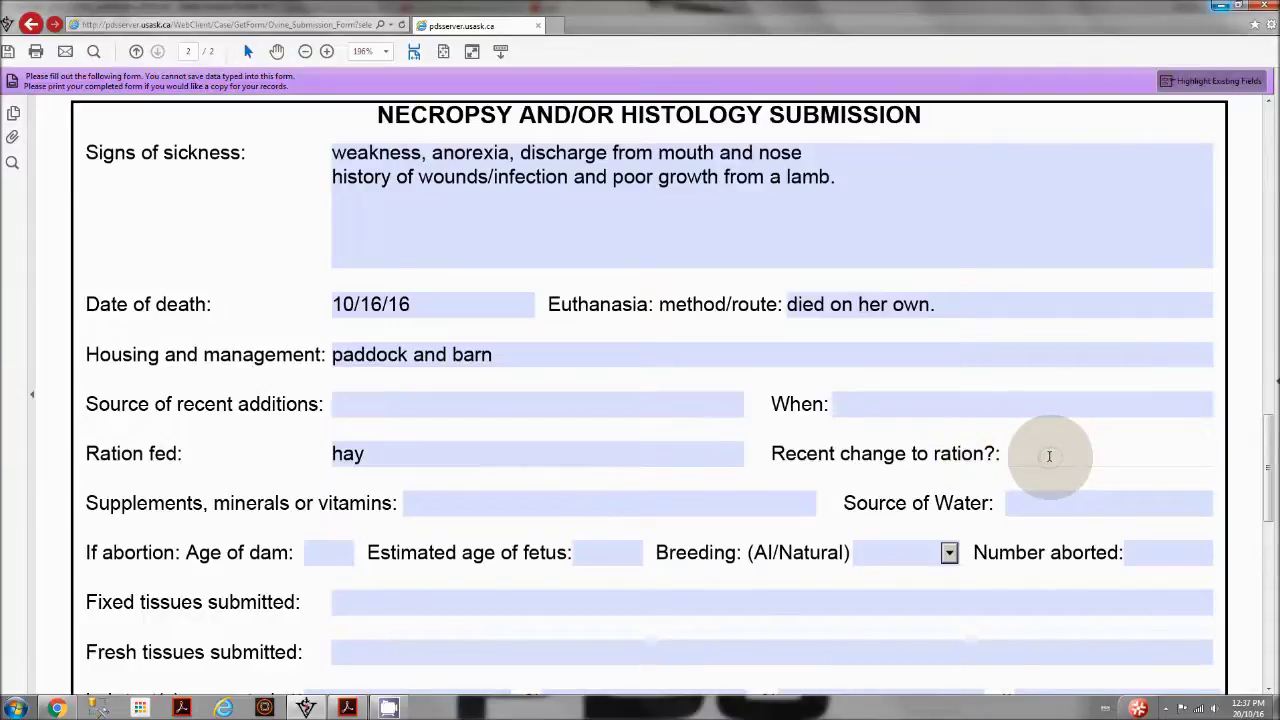
type("no")
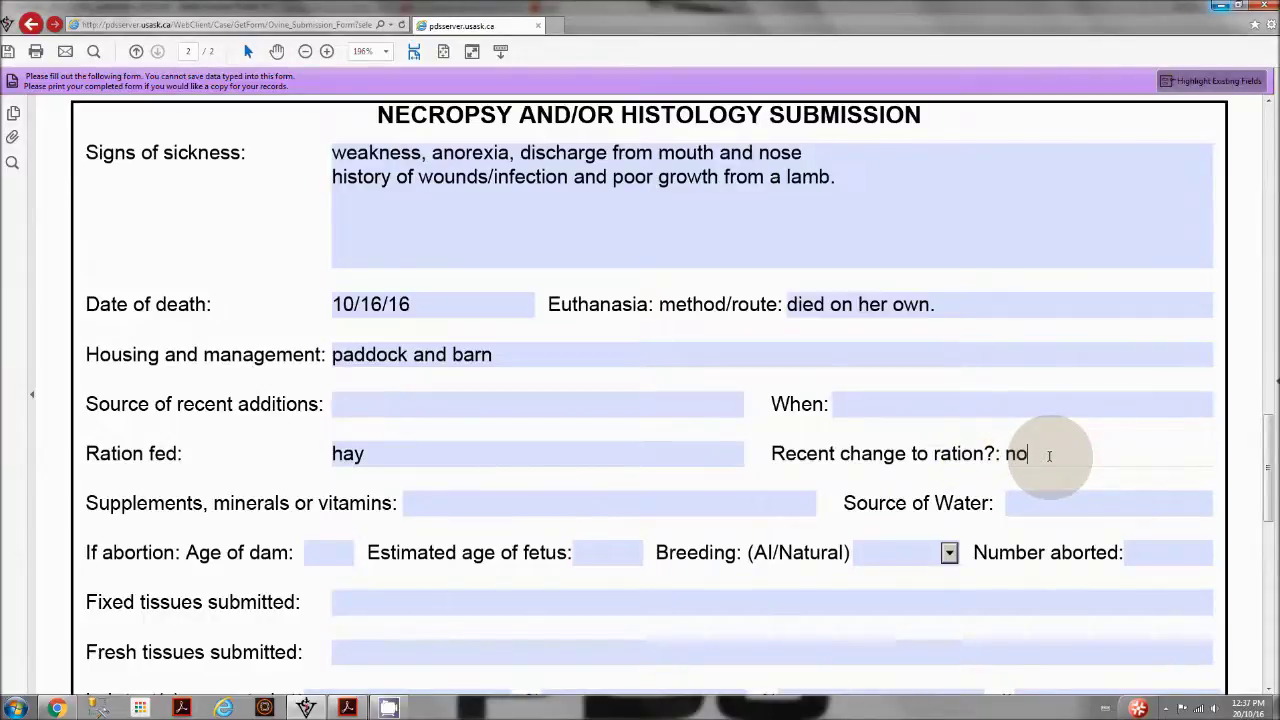
left_click(420, 498)
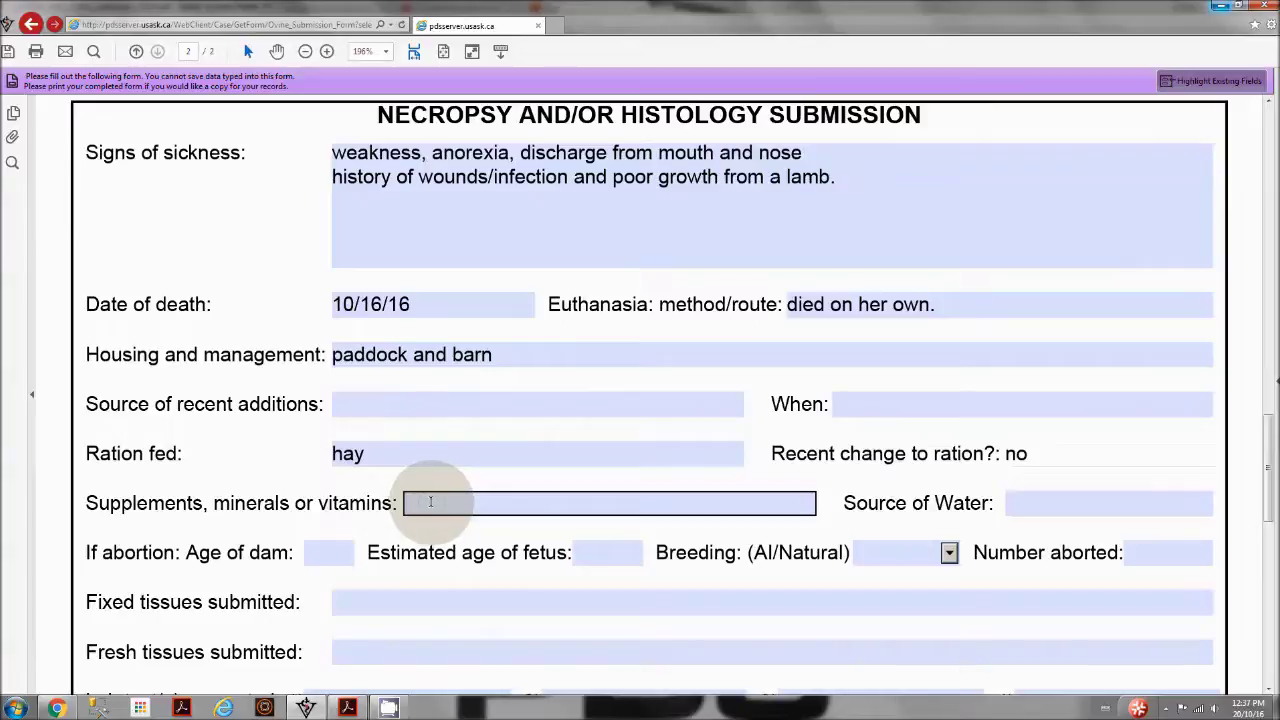
type("salt lick and mineral lick")
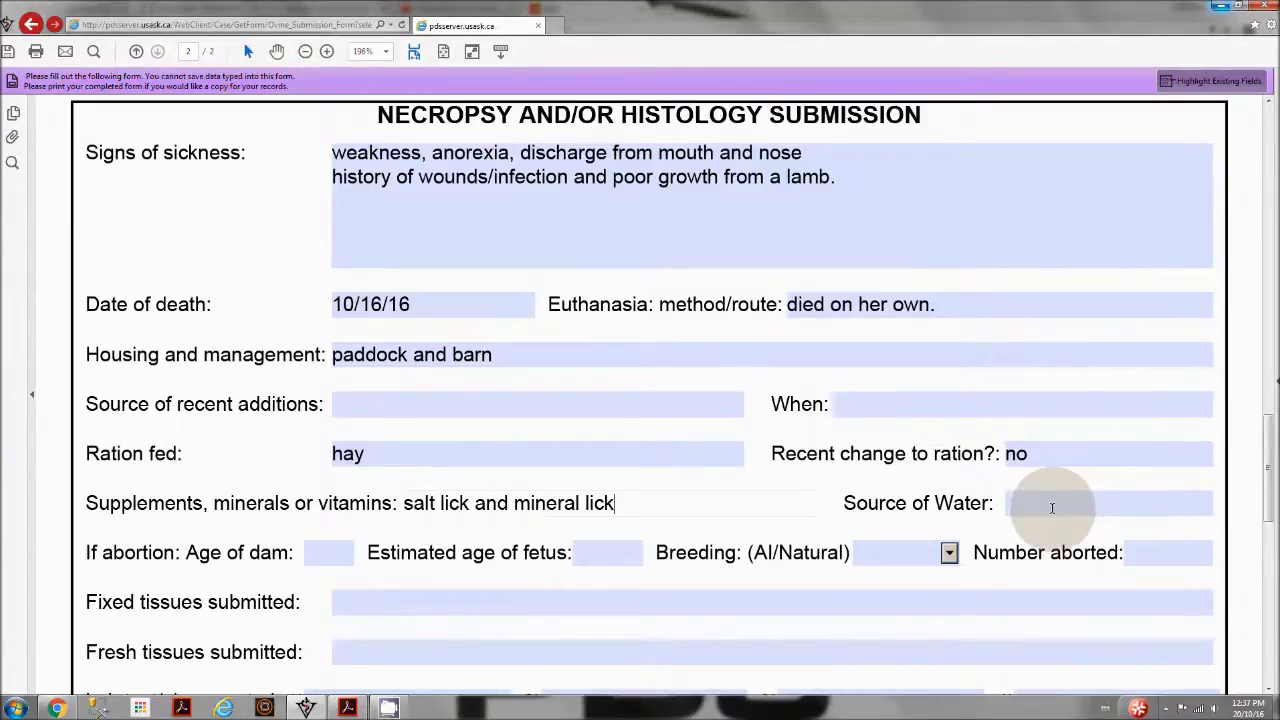
left_click(1052, 508)
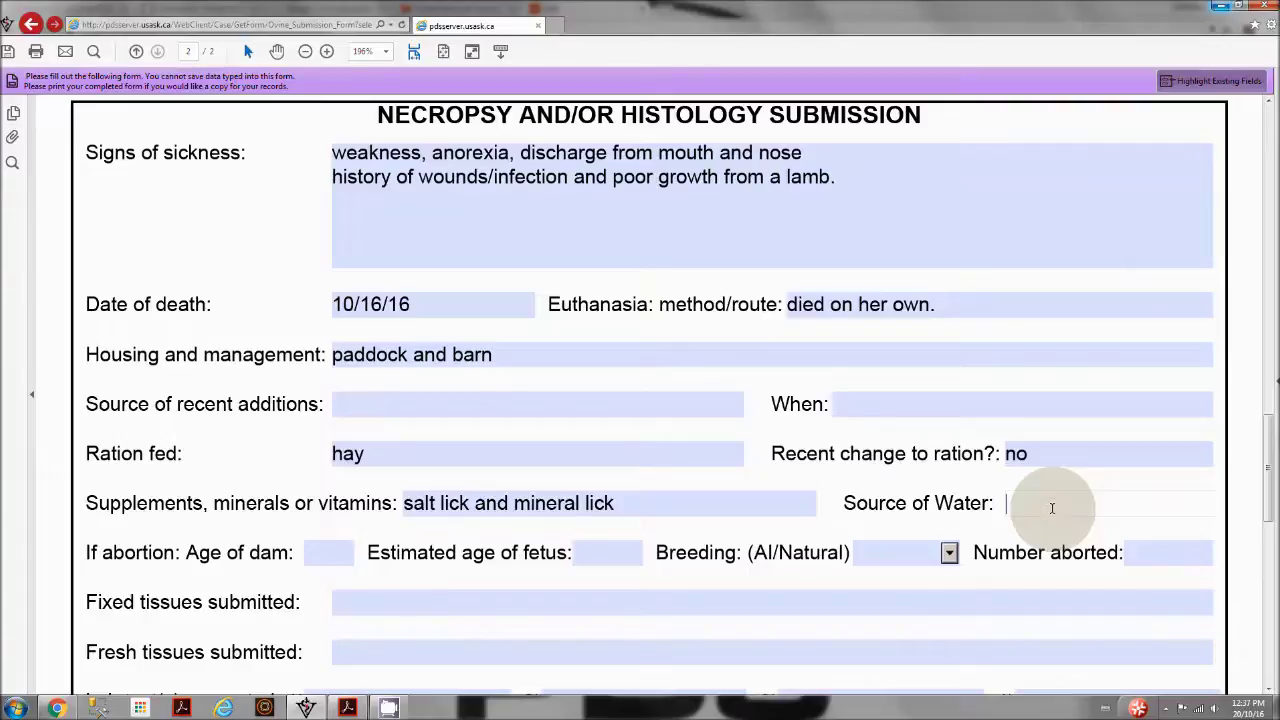
type("trough")
scroll(666, 549, "down", 3)
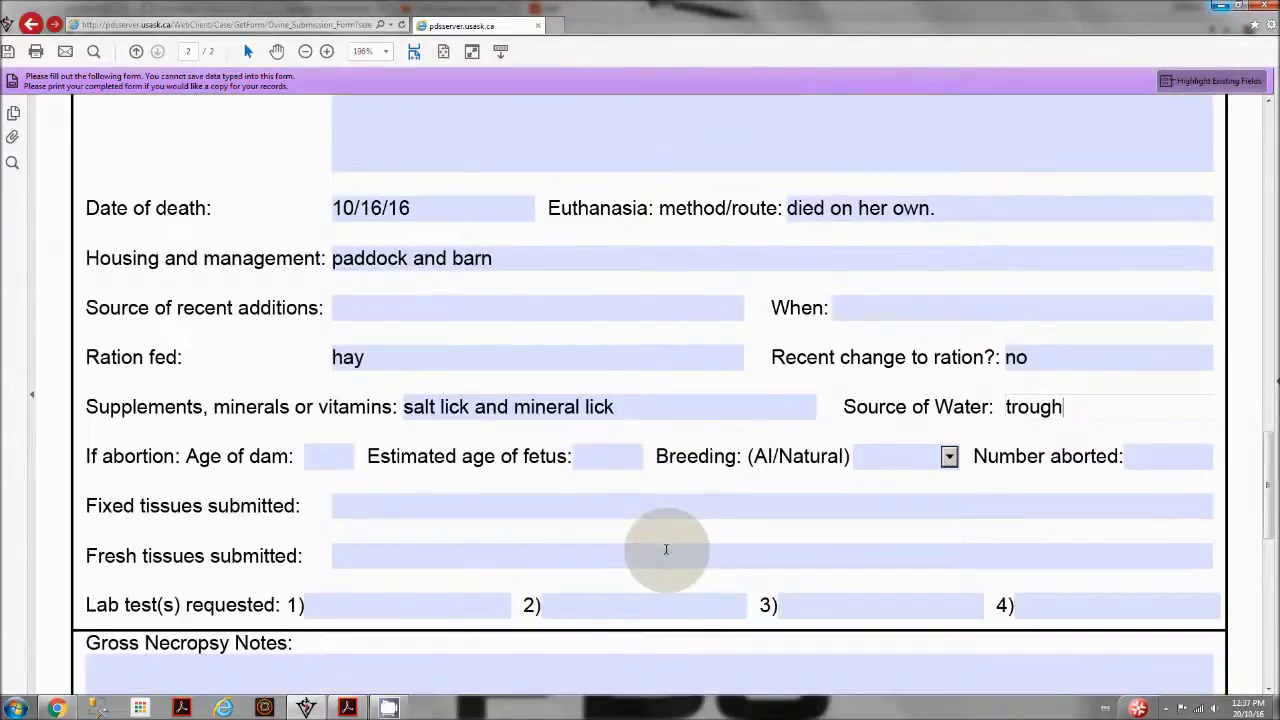
Scroll through the rest of the necropsy page, then back up to page 1's history section.
scroll(620, 545, "down", 10)
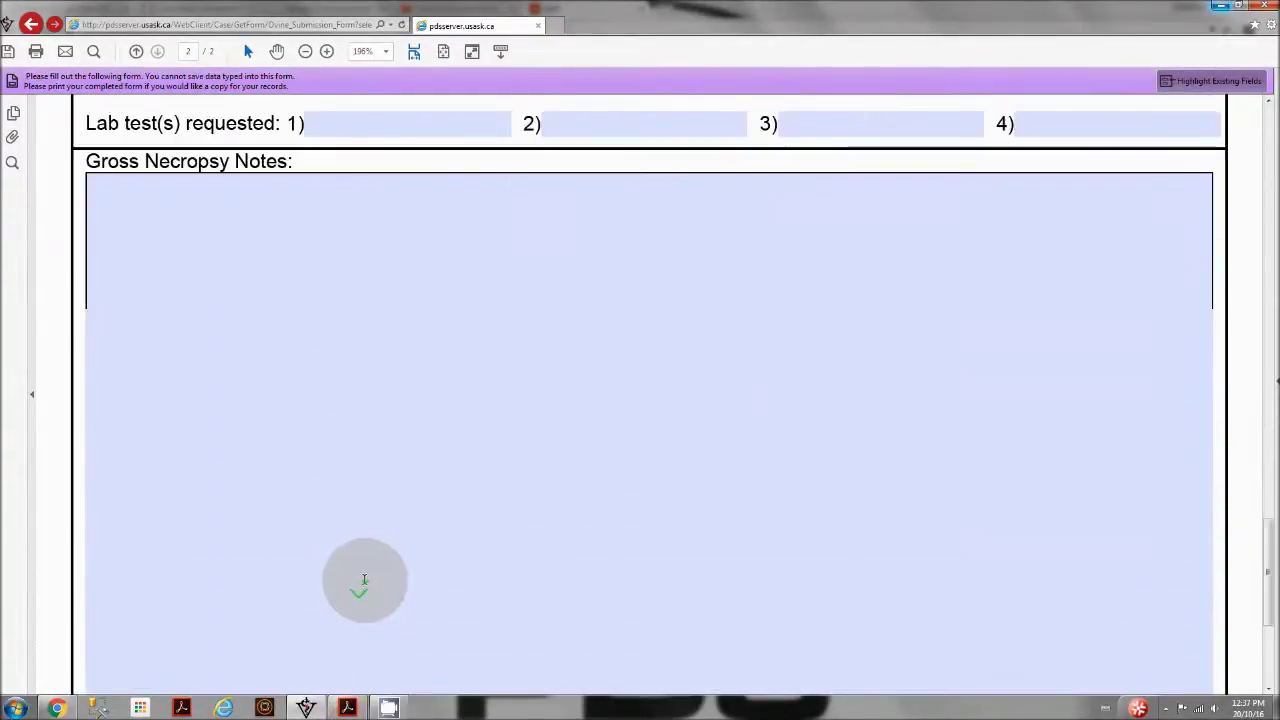
scroll(364, 580, "down", 4)
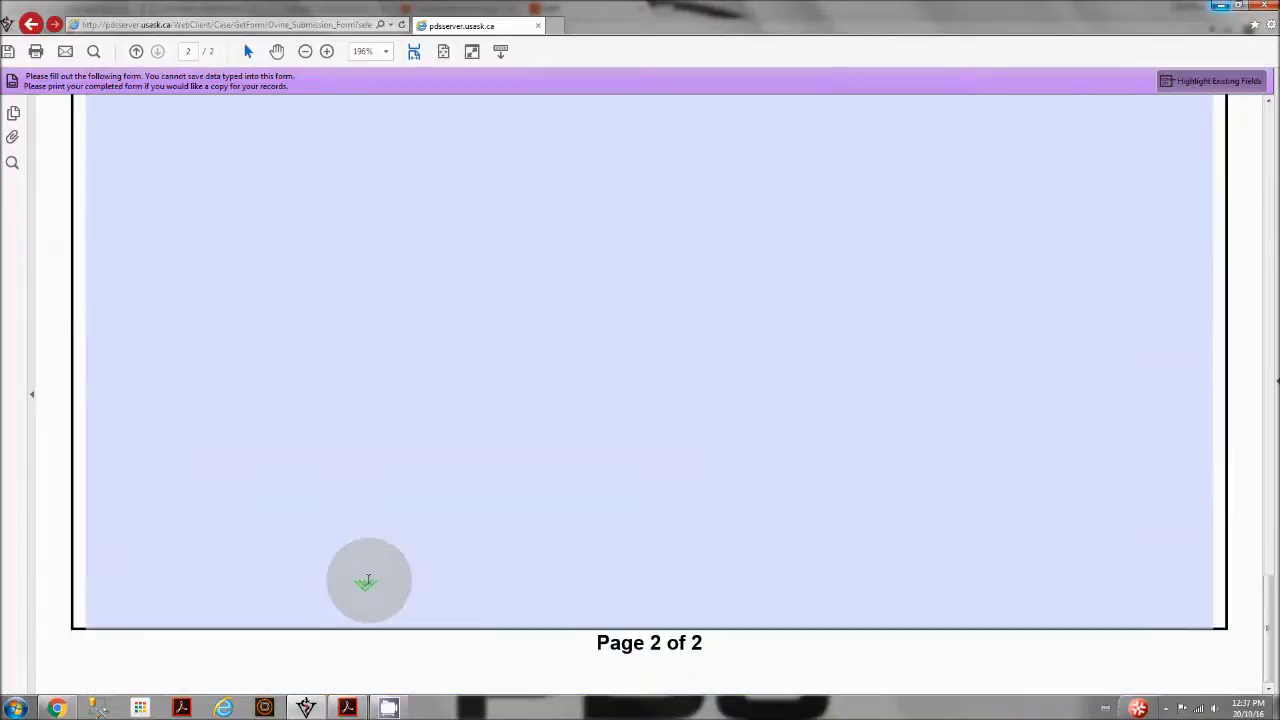
scroll(366, 581, "up", 4)
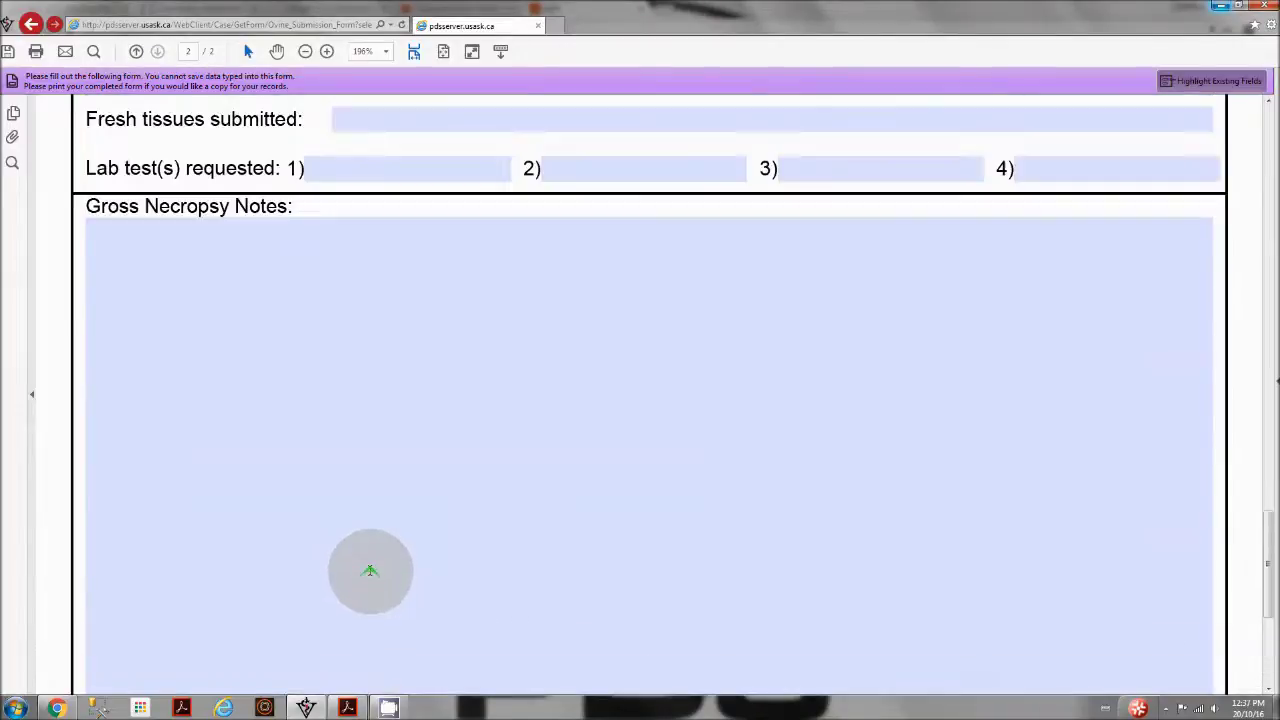
scroll(370, 572, "up", 14)
scroll(370, 570, "up", 3)
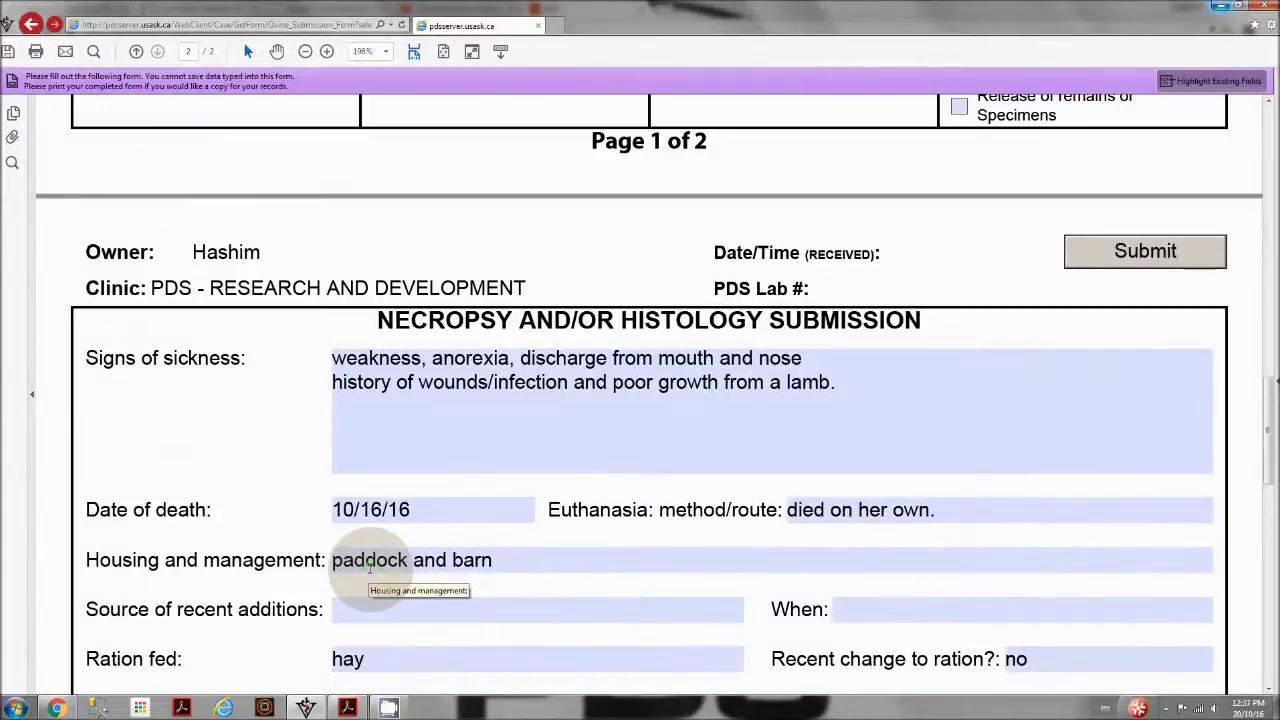
scroll(370, 566, "up", 3)
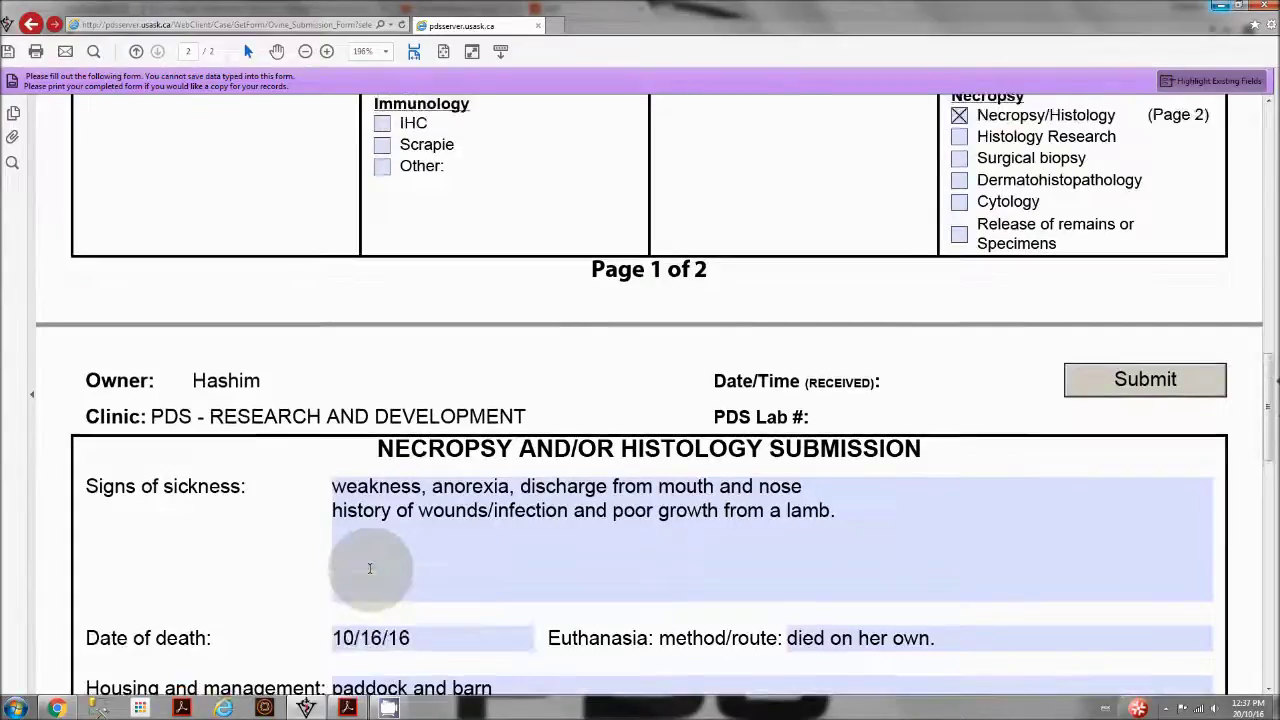
scroll(366, 569, "up", 4)
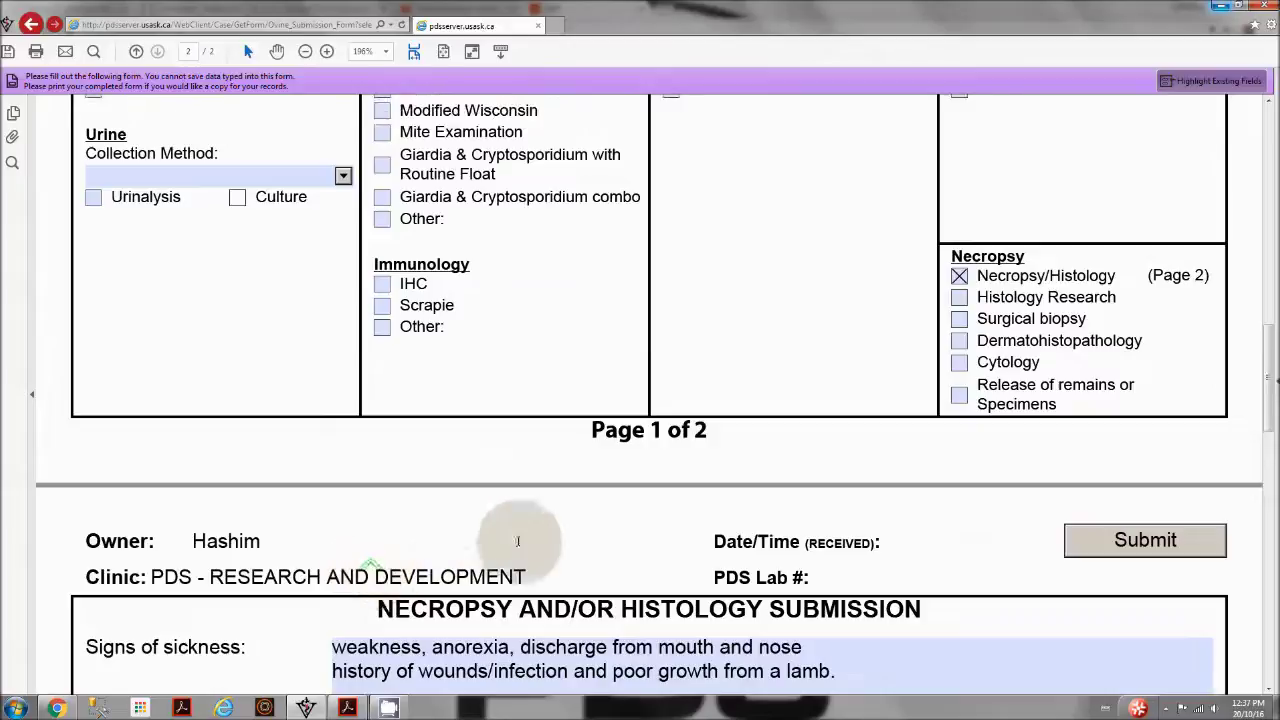
scroll(671, 521, "up", 3)
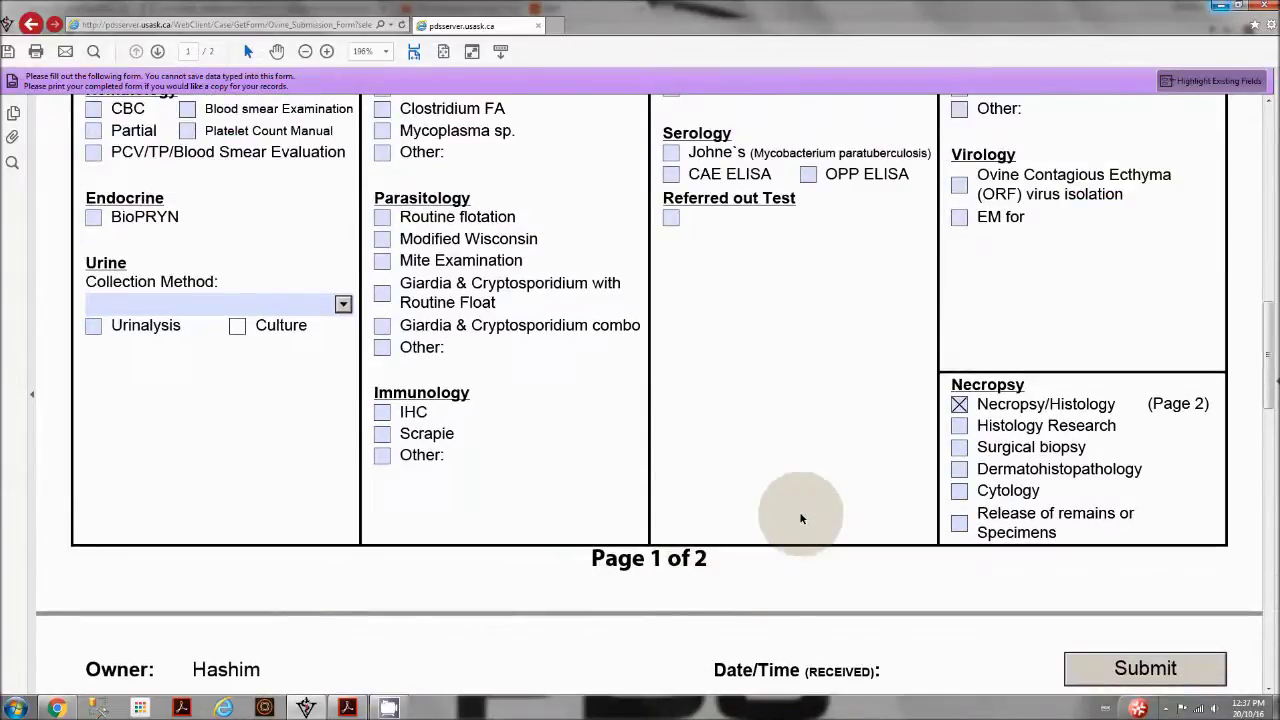
scroll(799, 511, "up", 2)
scroll(801, 512, "up", 6)
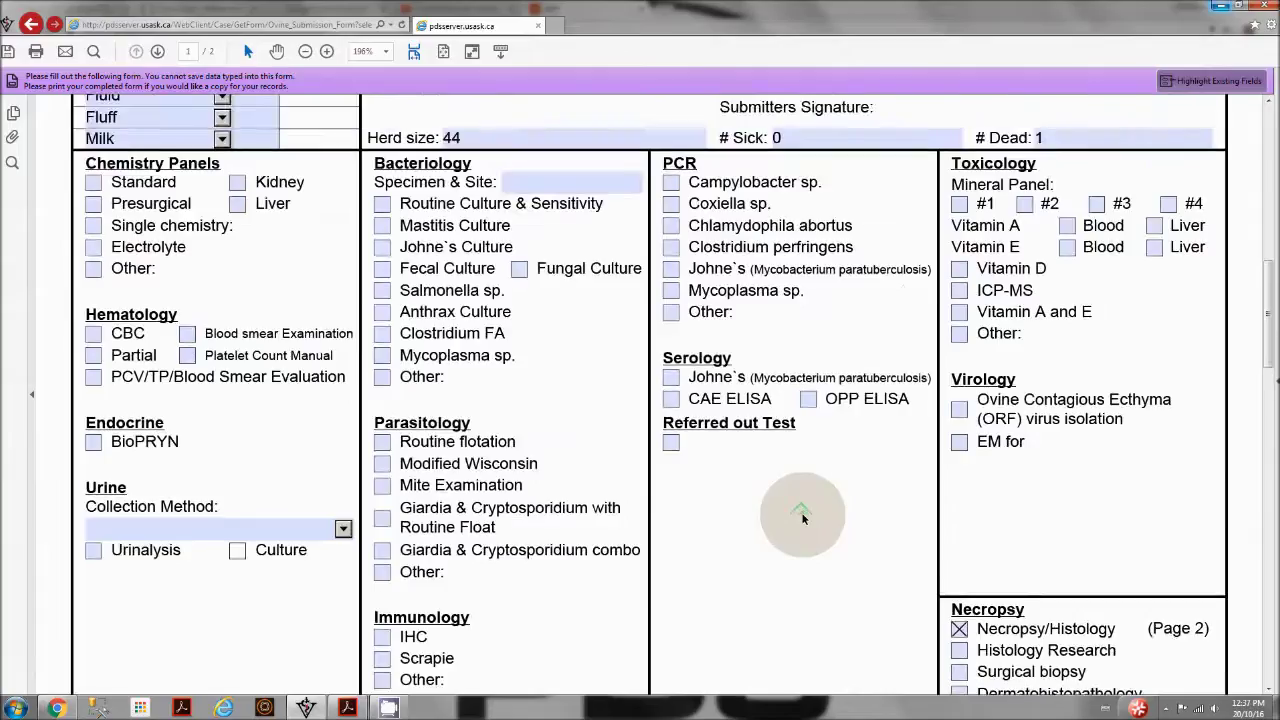
scroll(805, 519, "up", 4)
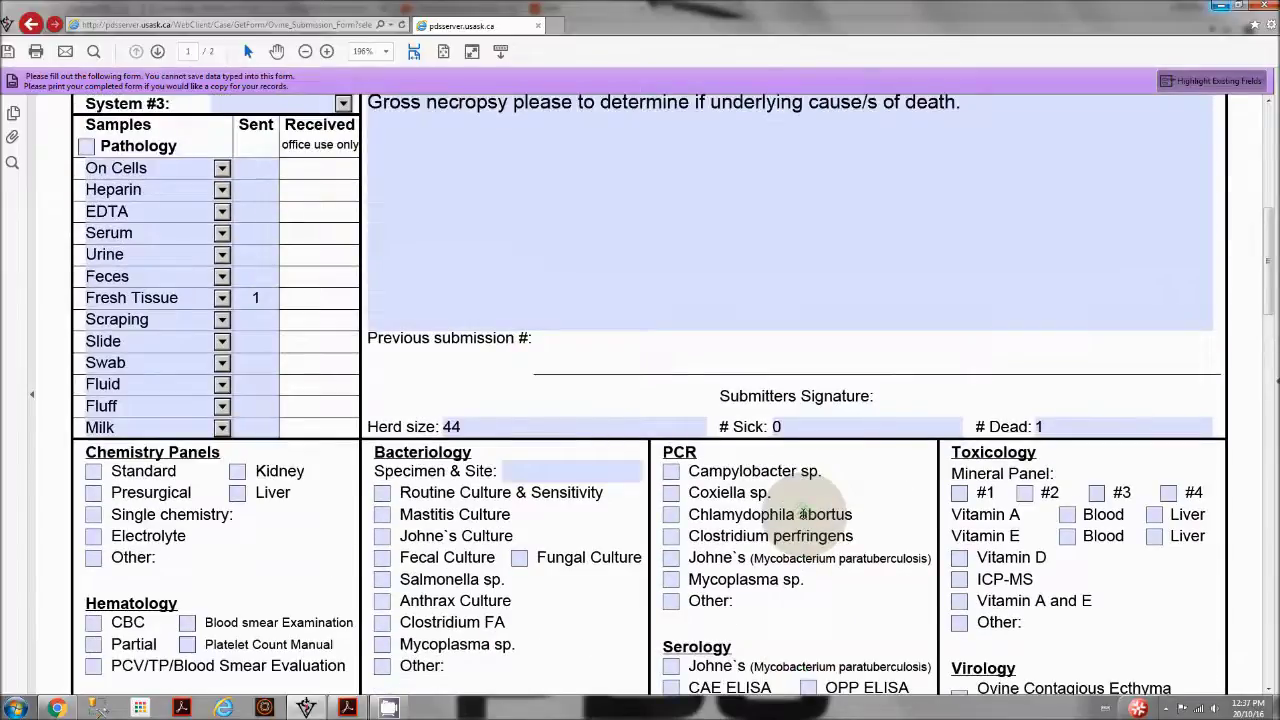
scroll(805, 513, "up", 2)
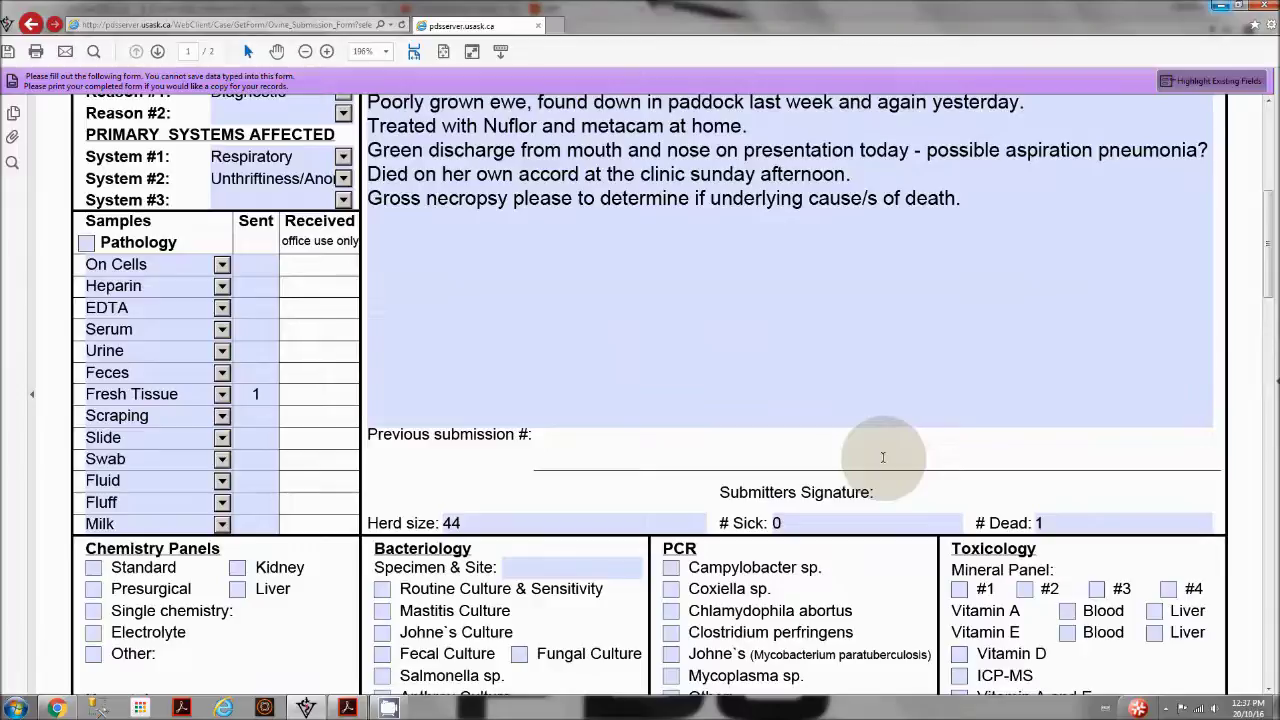
Insert the handwritten signature image from the Pictures library into the Submitters Signature field.
left_click(1075, 491)
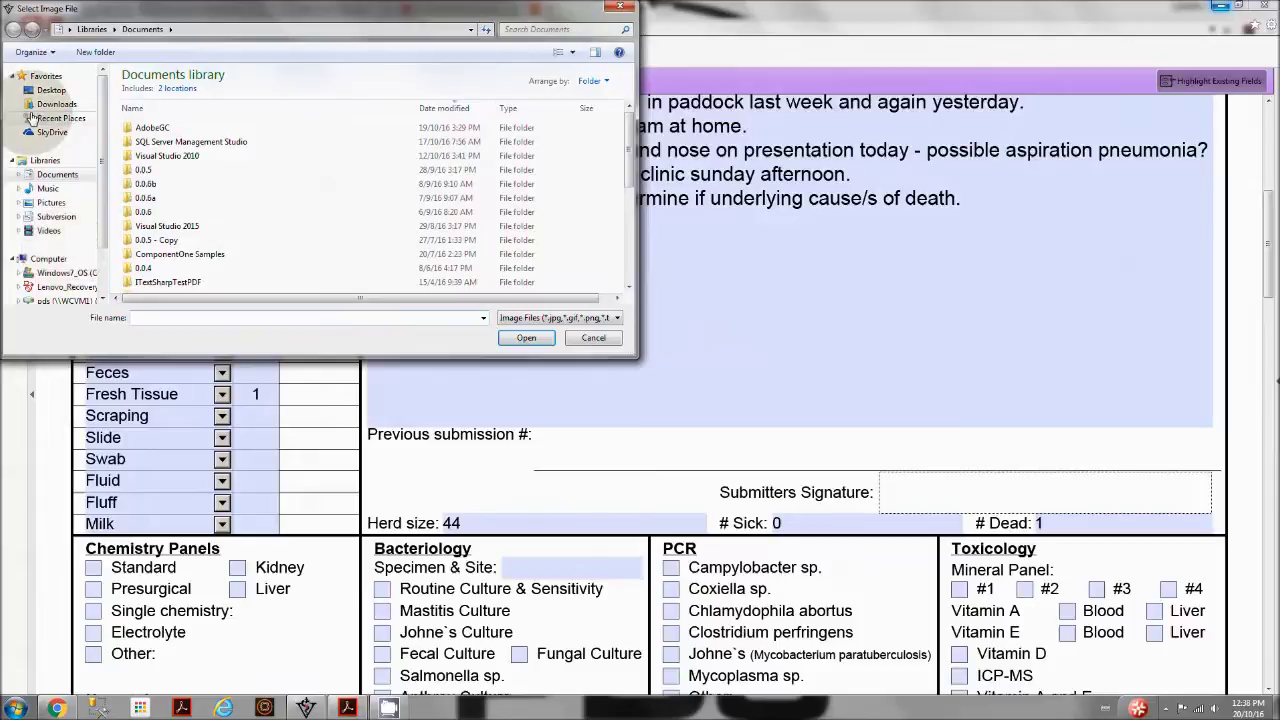
left_click(55, 203)
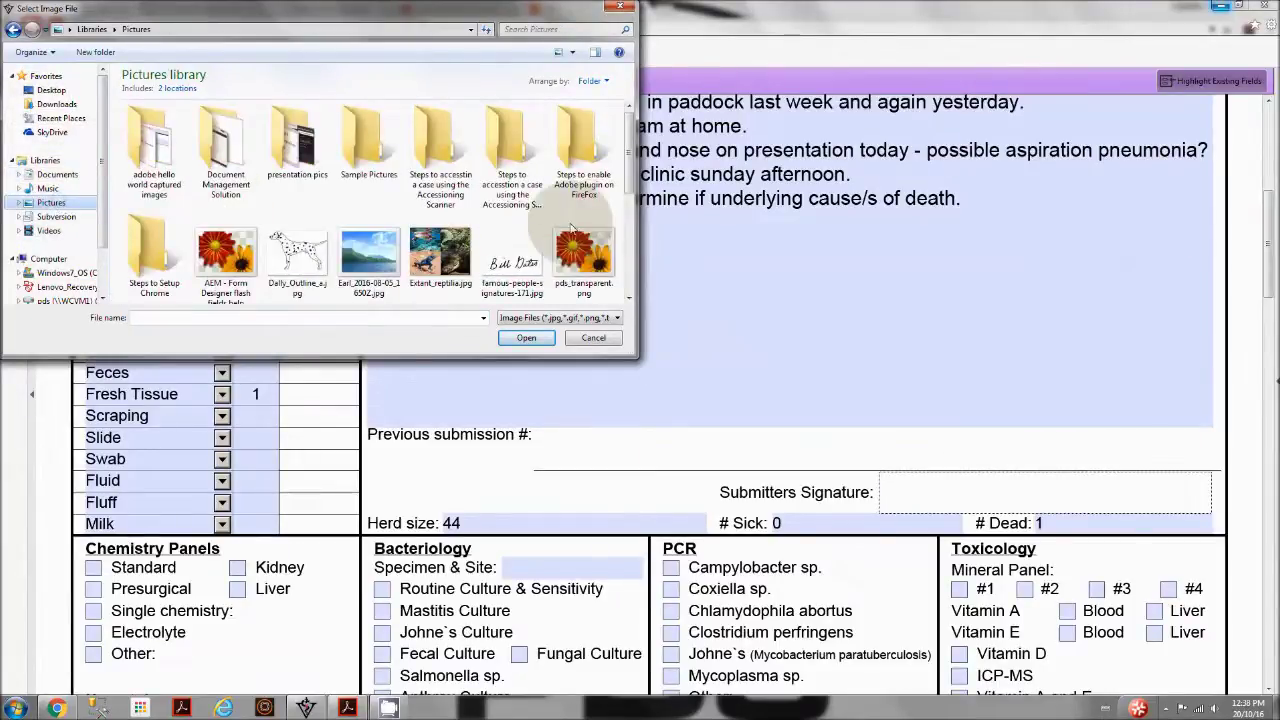
double_click(512, 268)
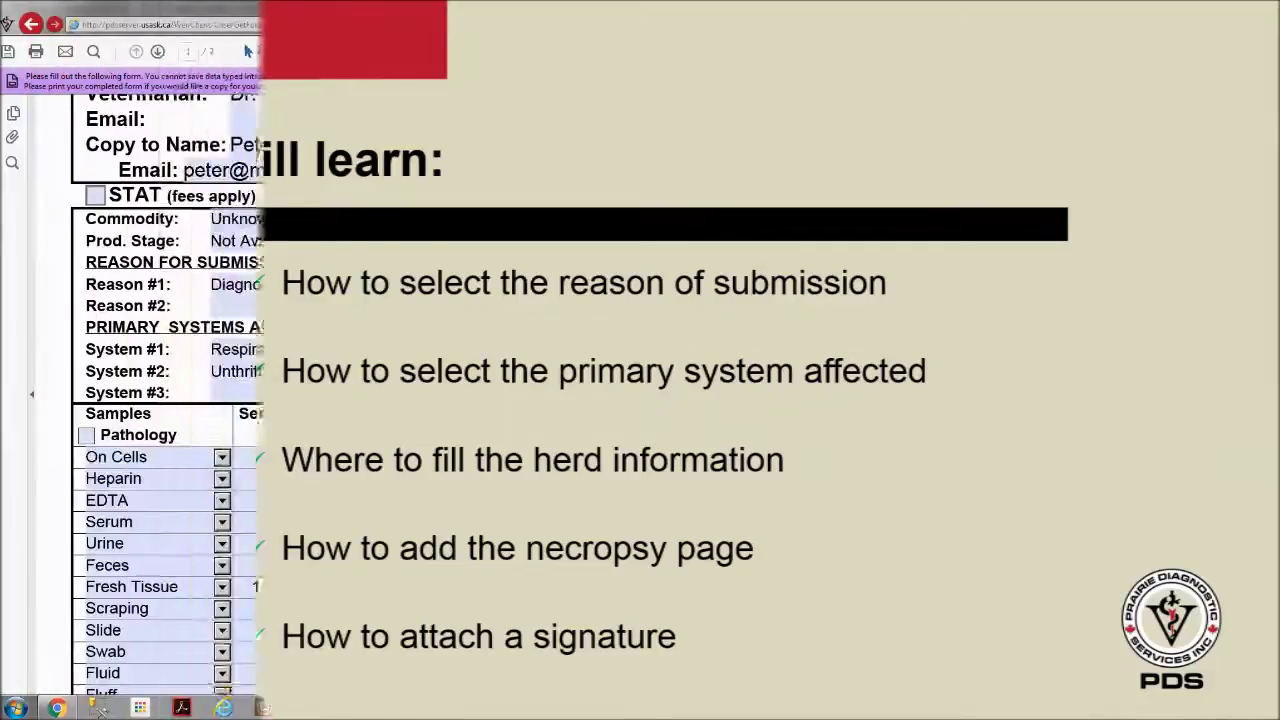
scroll(646, 345, "up", 2)
scroll(646, 345, "up", 3)
scroll(650, 345, "up", 1)
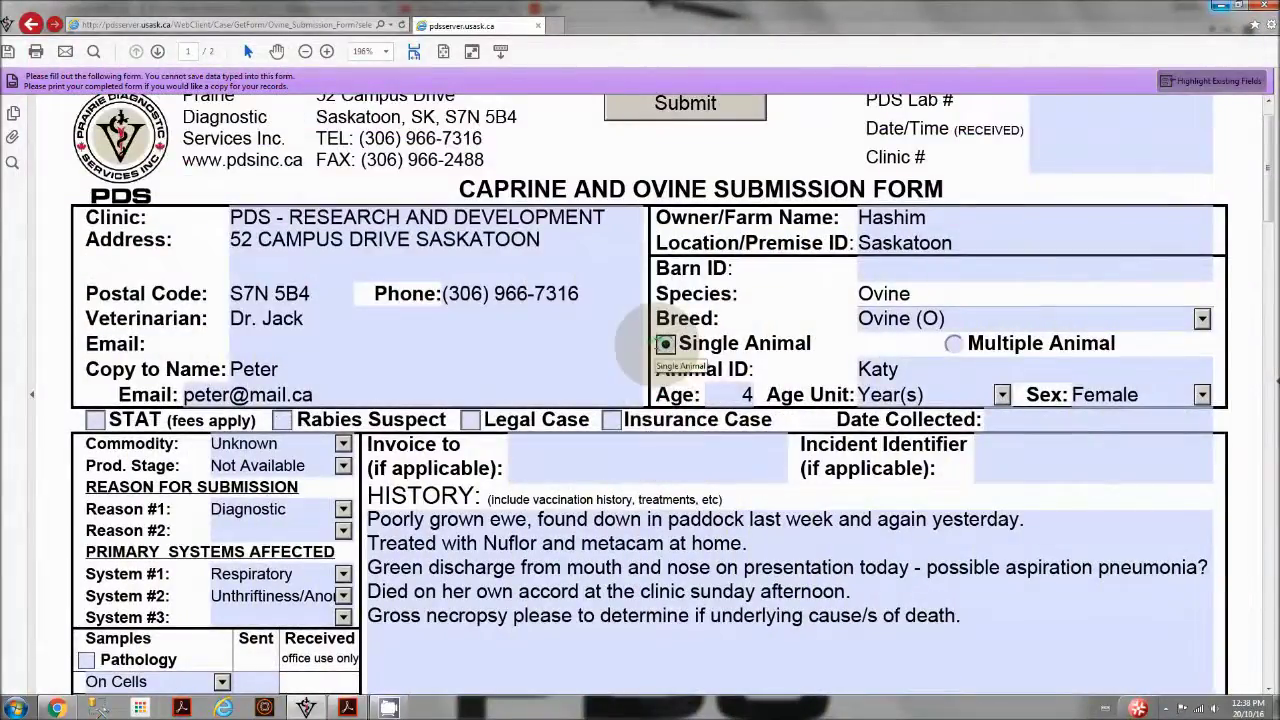
scroll(665, 343, "up", 1)
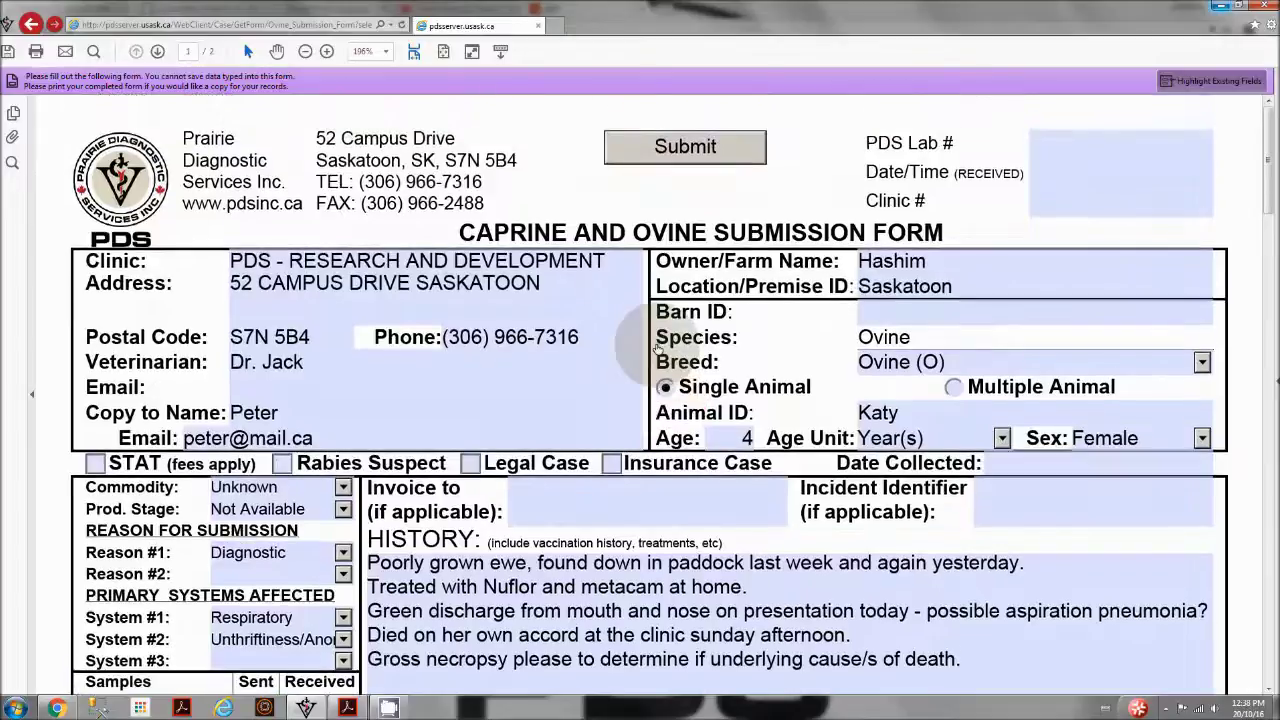
left_click(553, 338)
left_click(431, 364)
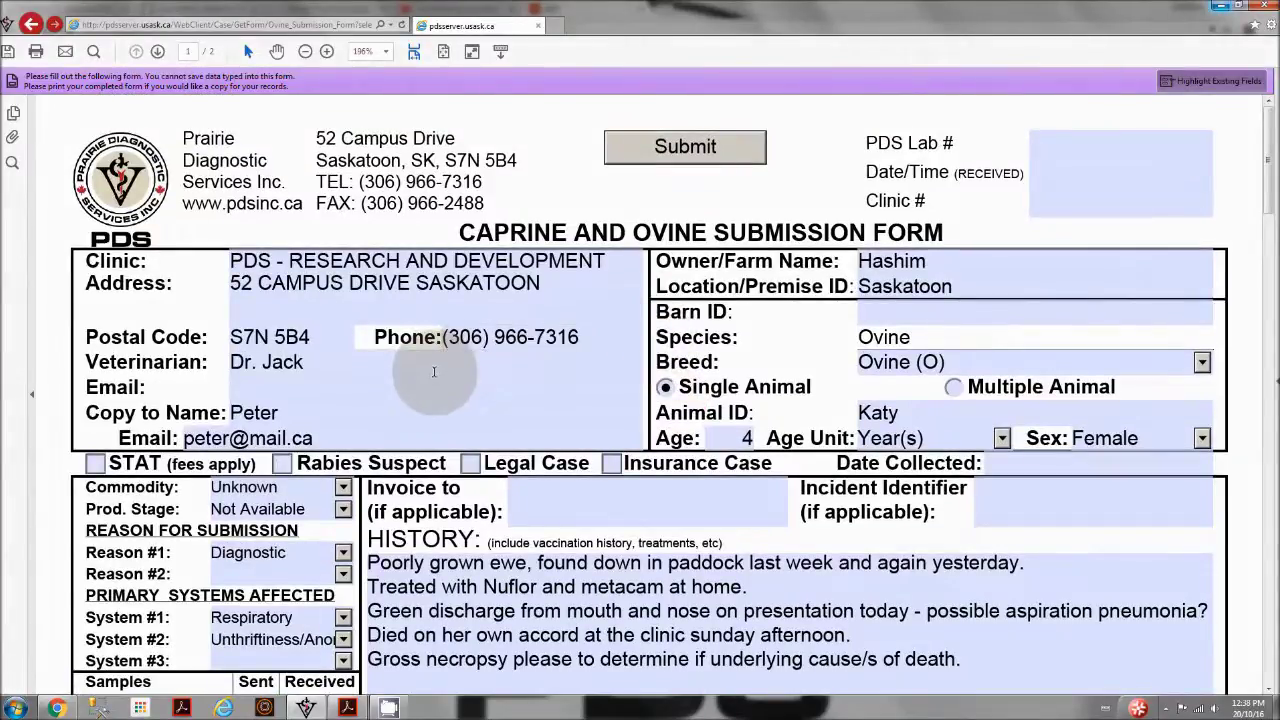
left_click(685, 148)
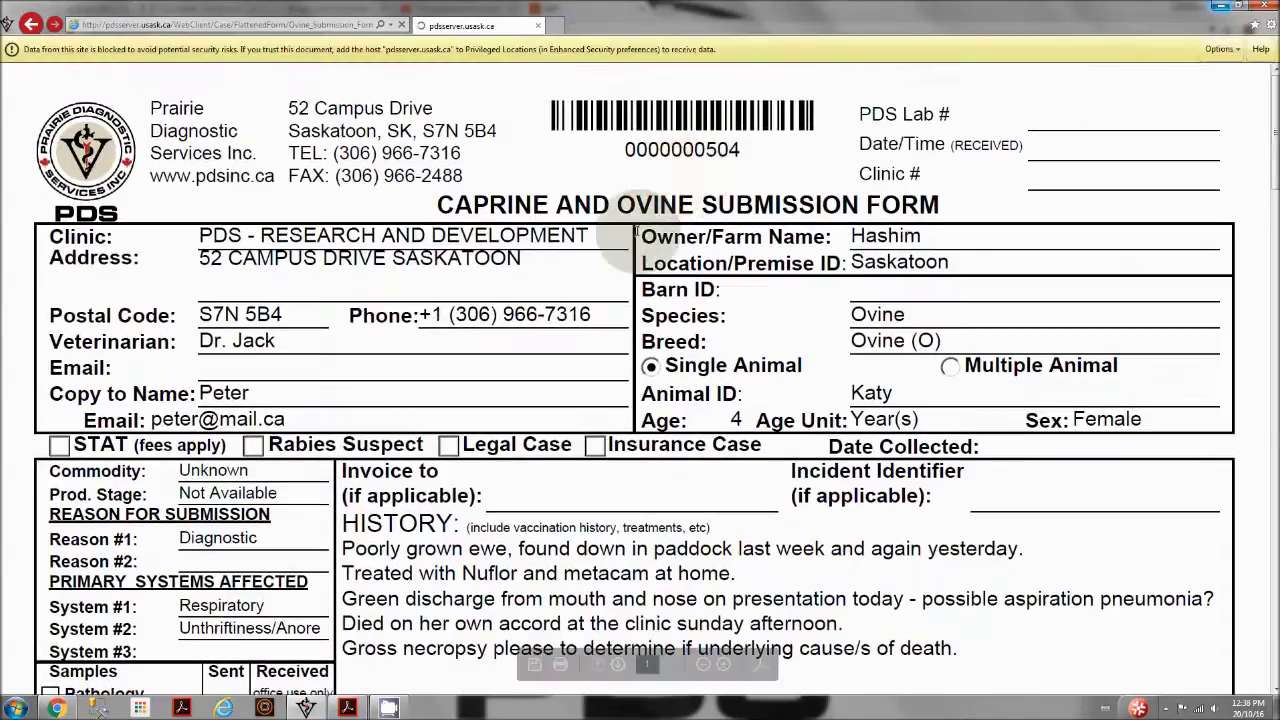
left_click(562, 670)
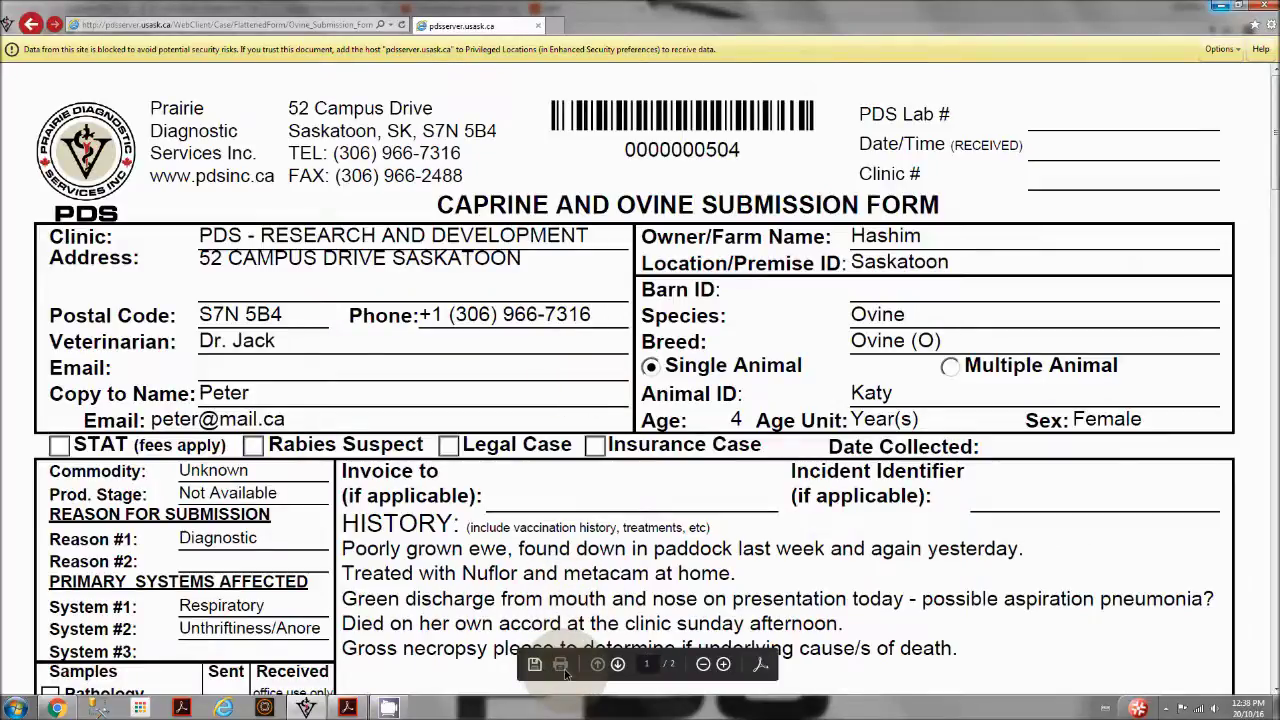